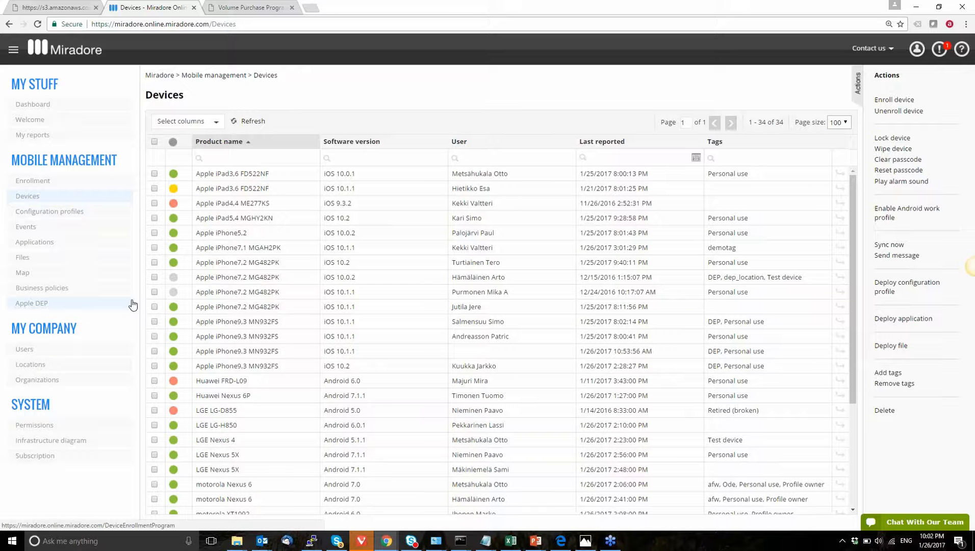
Step: Open the infrastructure diagram and scroll through its connected services
click(98, 442)
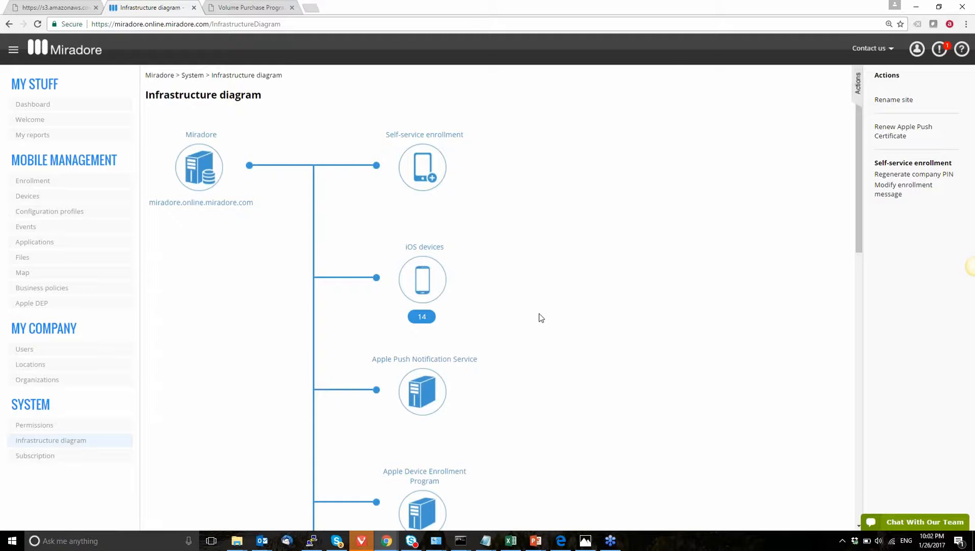
scroll(539, 314, down, 2)
scroll(515, 378, down, 3)
mouse_move(418, 389)
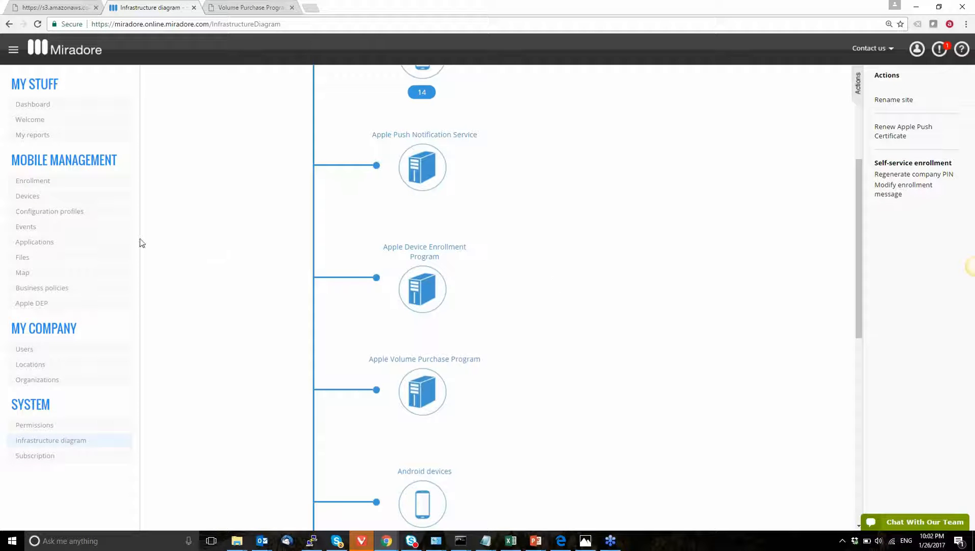
Step: Start adding a new iOS application of type App Store from the Applications page
click(73, 245)
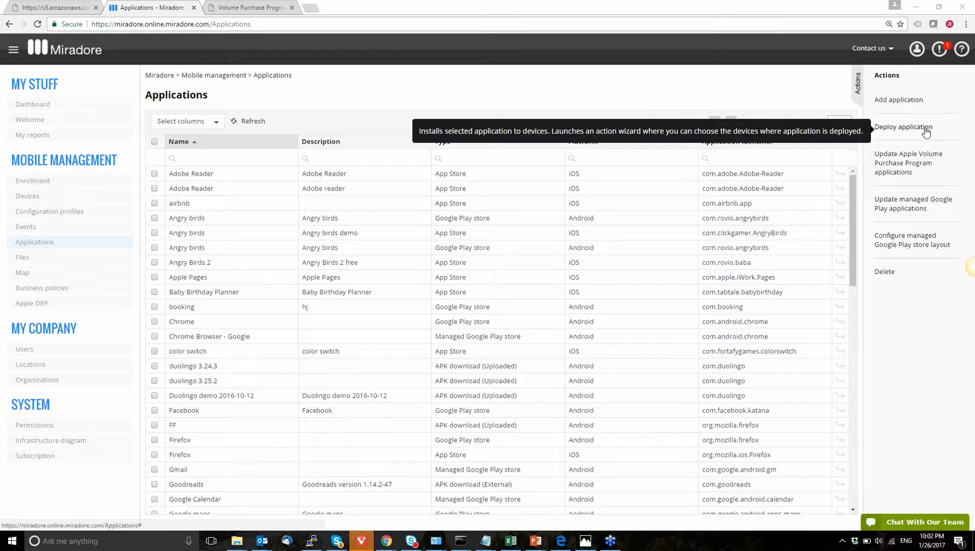
click(903, 101)
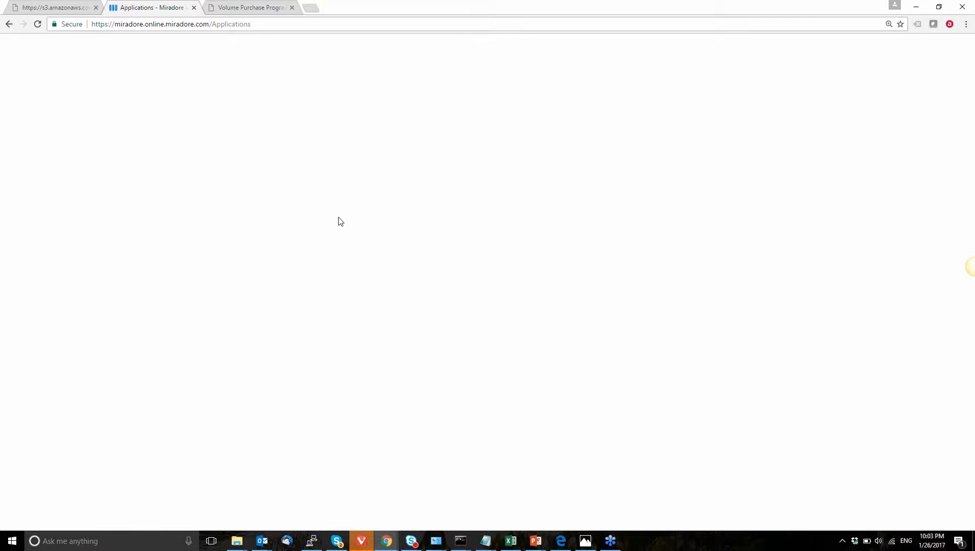
click(181, 159)
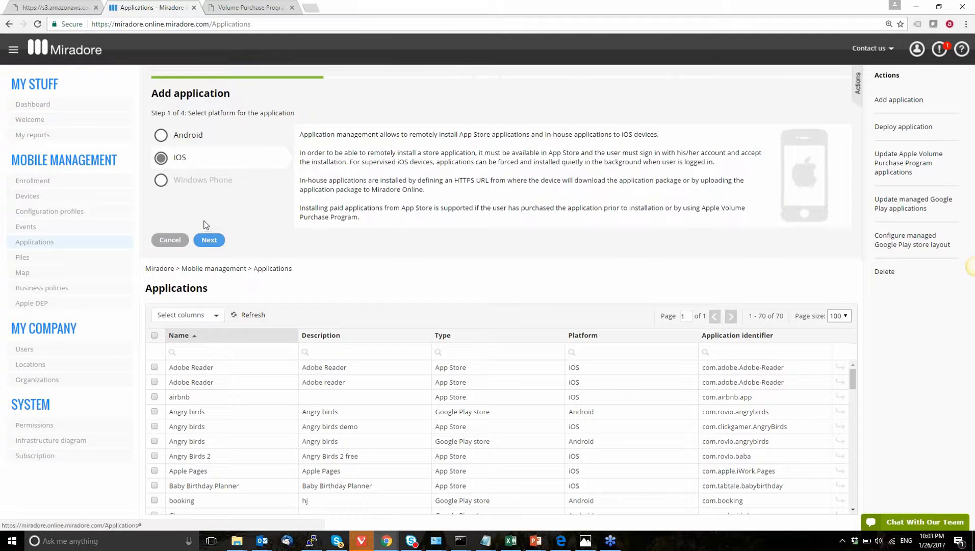
click(210, 243)
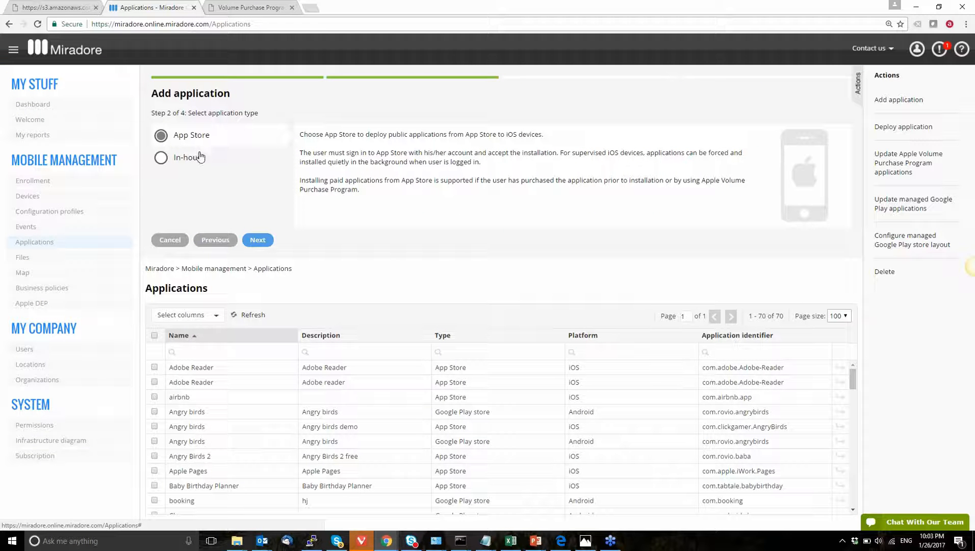
click(259, 244)
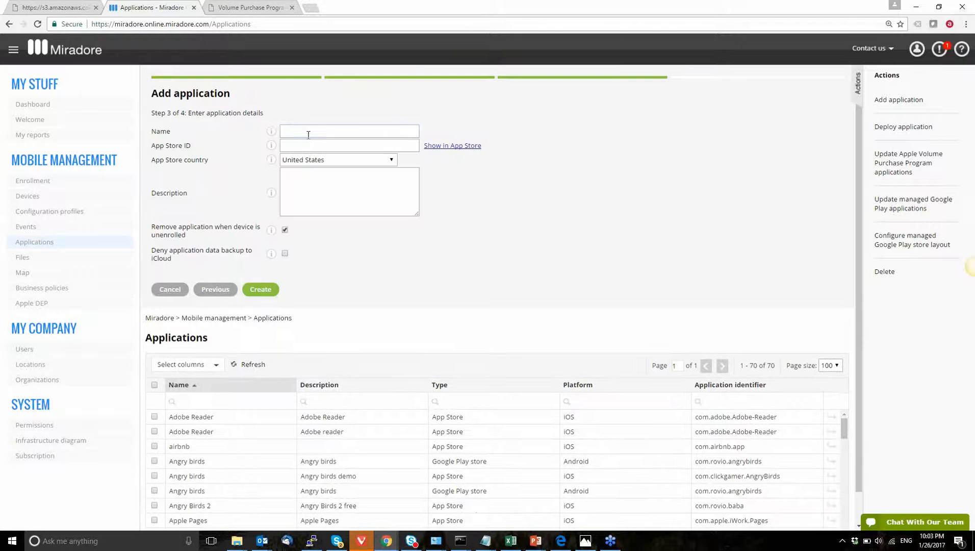
Step: In a new tab, search for apple app store and open the Plants vs. Zombies 2 page in iTunes Preview
key(ctrl+t)
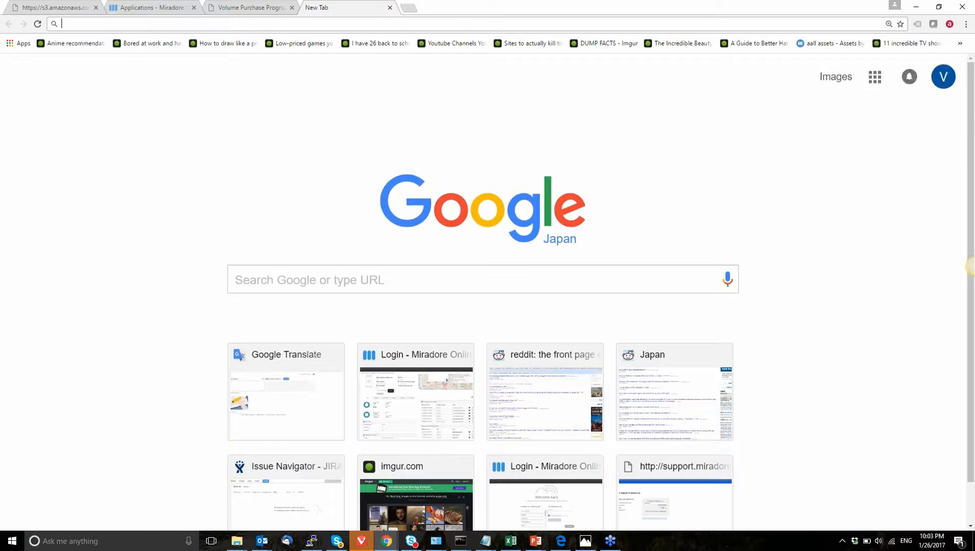
text(apple dep)
key(Return)
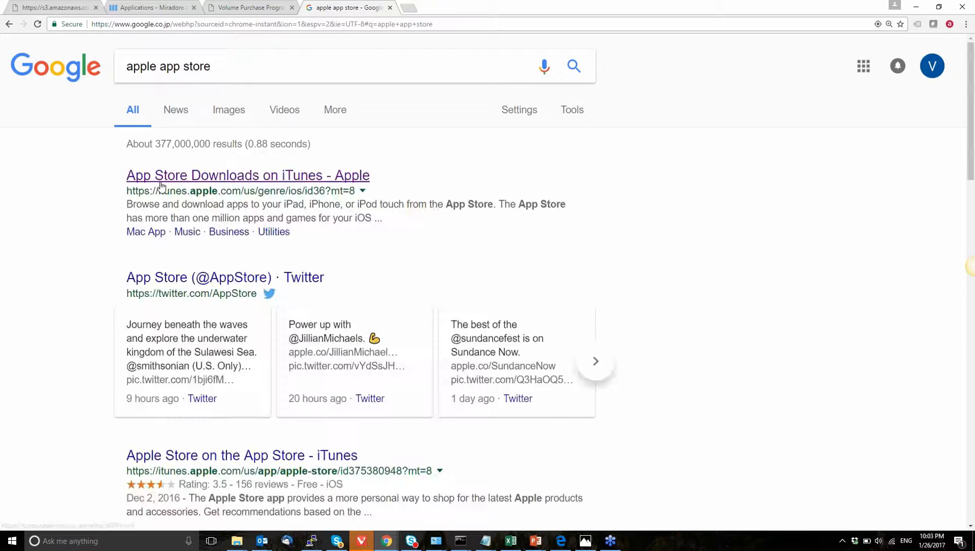
click(163, 179)
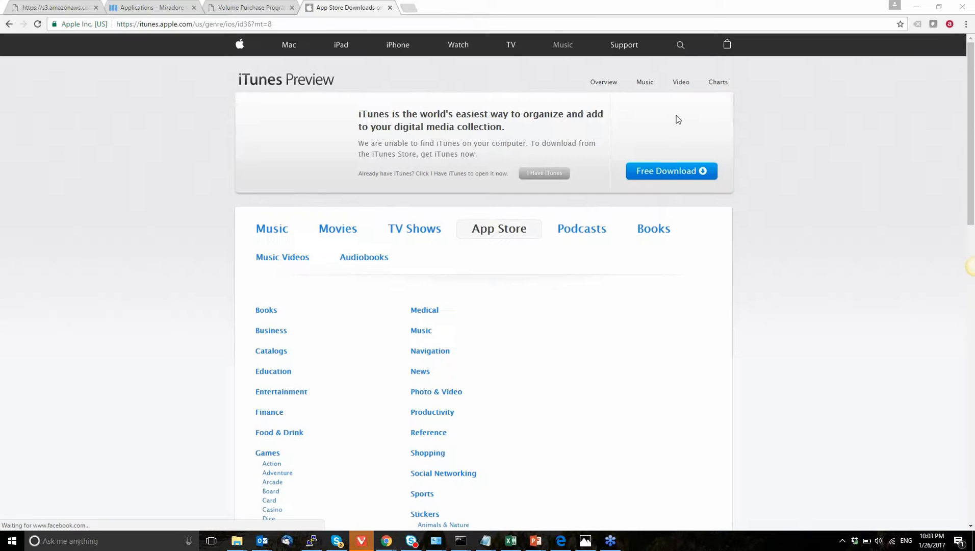
click(280, 473)
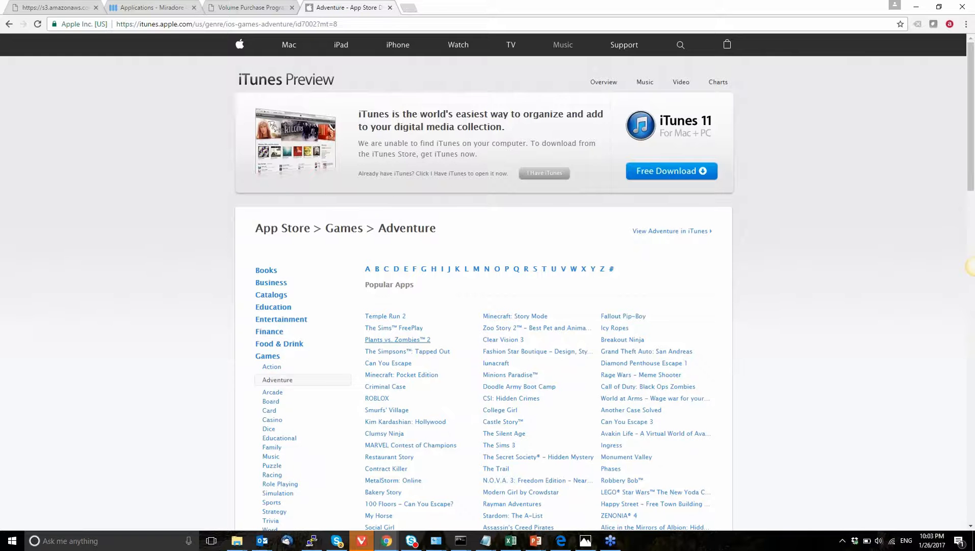
click(392, 340)
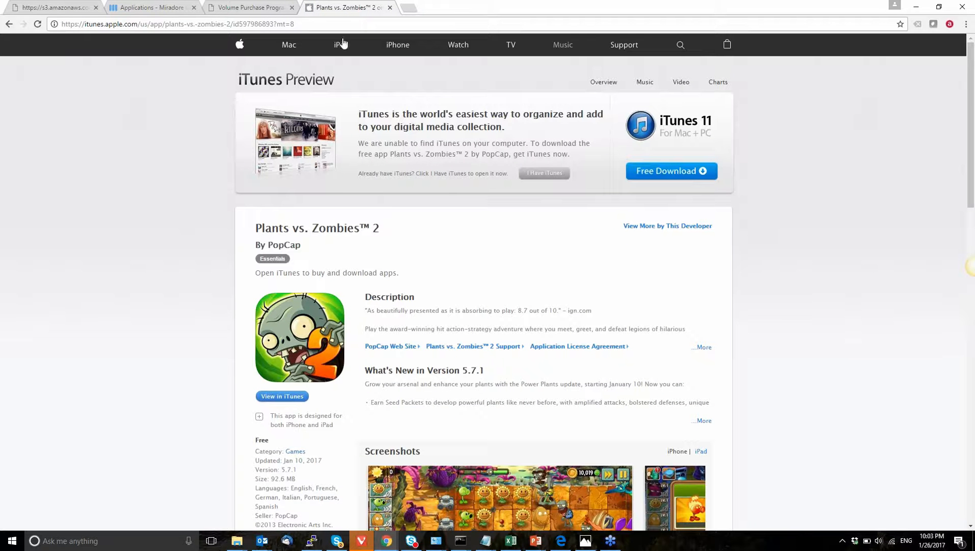
Step: Enter Plants vs Zombies 2 as the application name
click(242, 26)
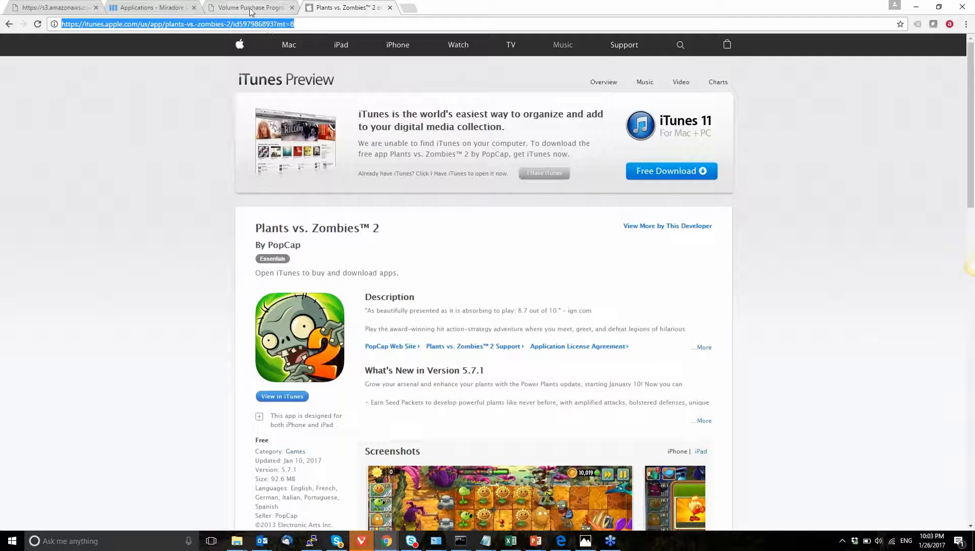
click(163, 9)
mouse_move(270, 134)
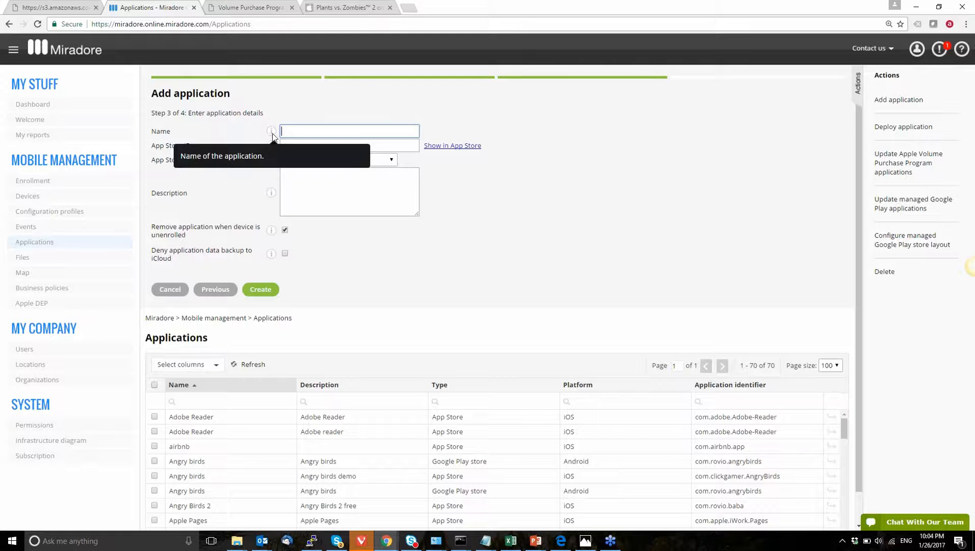
text(Plants vs Zombie)
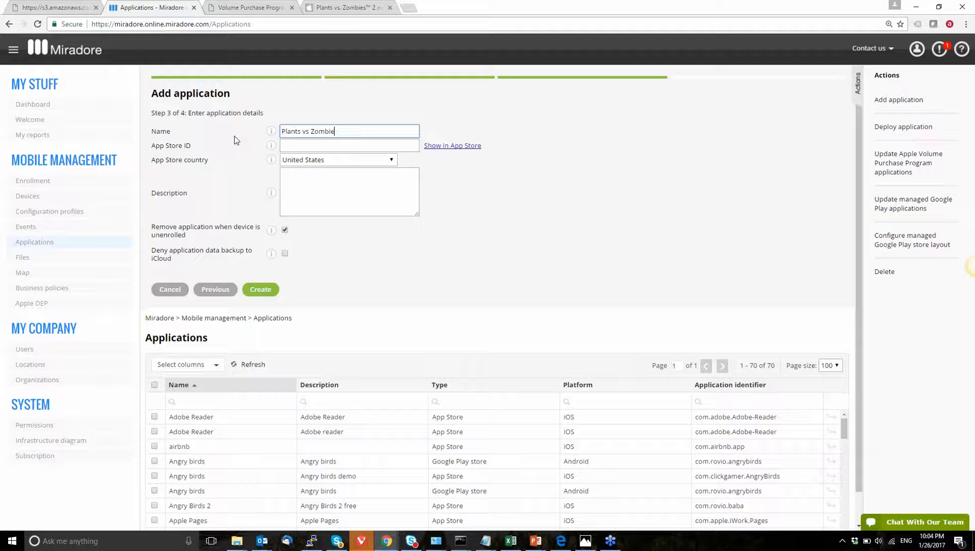
text(s 2)
key(Tab)
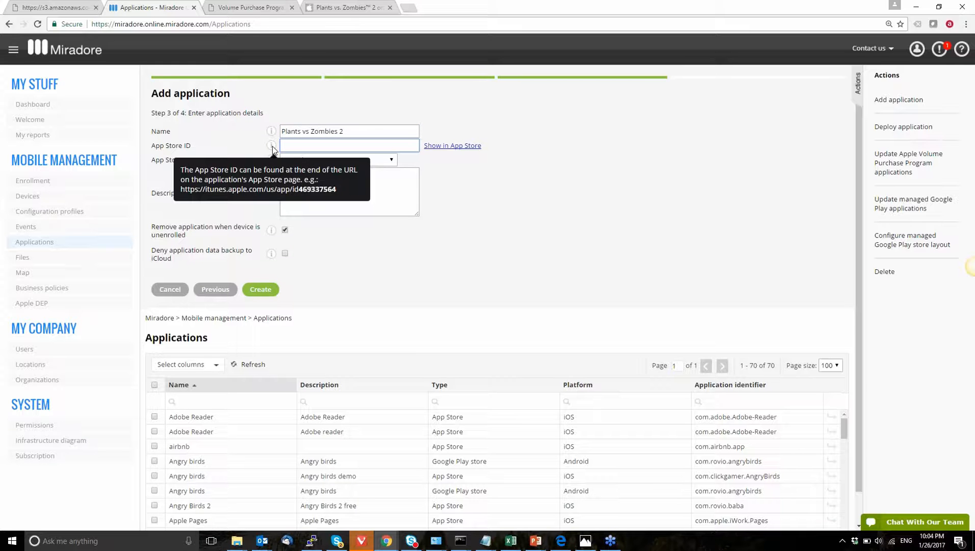
Step: Copy the app's ID from the end of the iTunes page address and paste it as the App Store ID
click(347, 7)
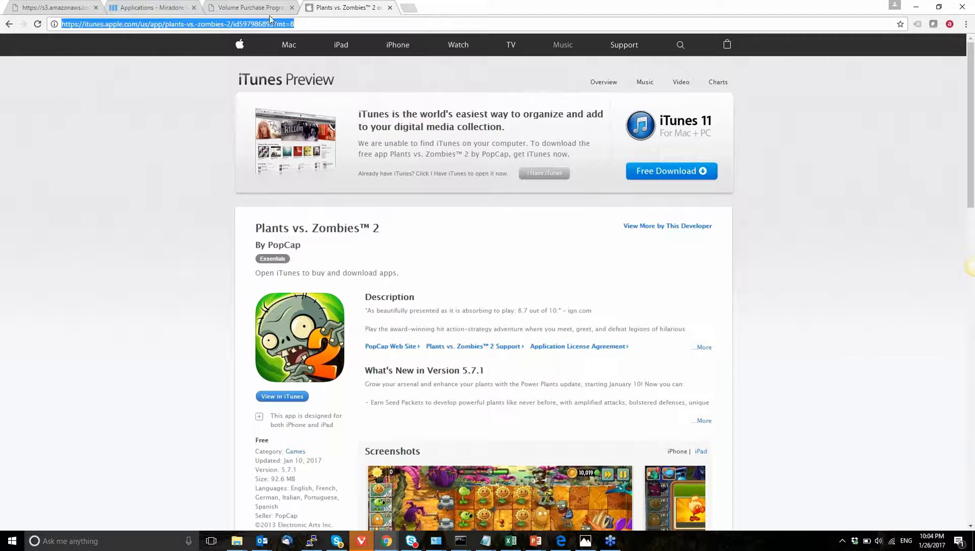
drag(234, 24, 275, 24)
key(ctrl+c)
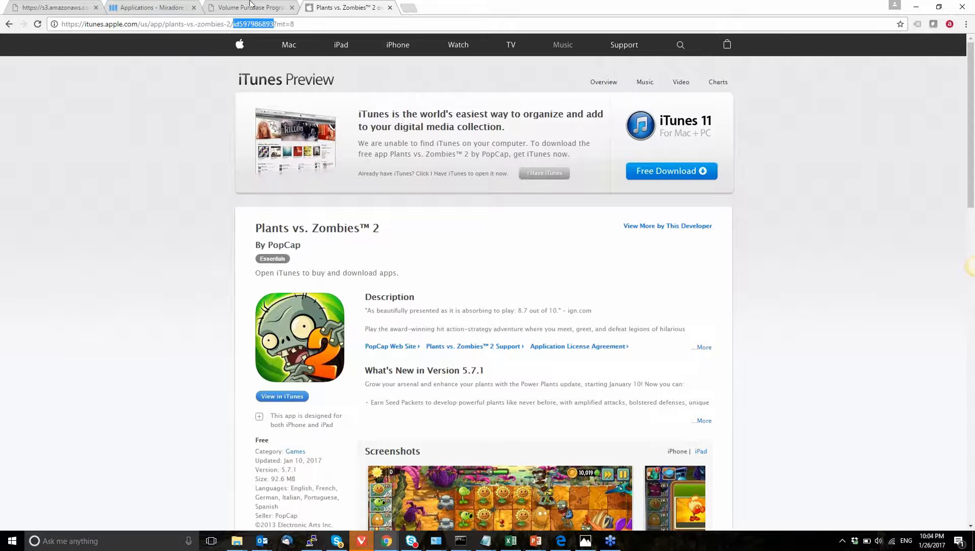
click(168, 7)
key(ctrl+v)
click(252, 158)
Step: Always allow pop-ups from the Miradore site, open the app via Show in App Store, and close the resulting tab
click(445, 148)
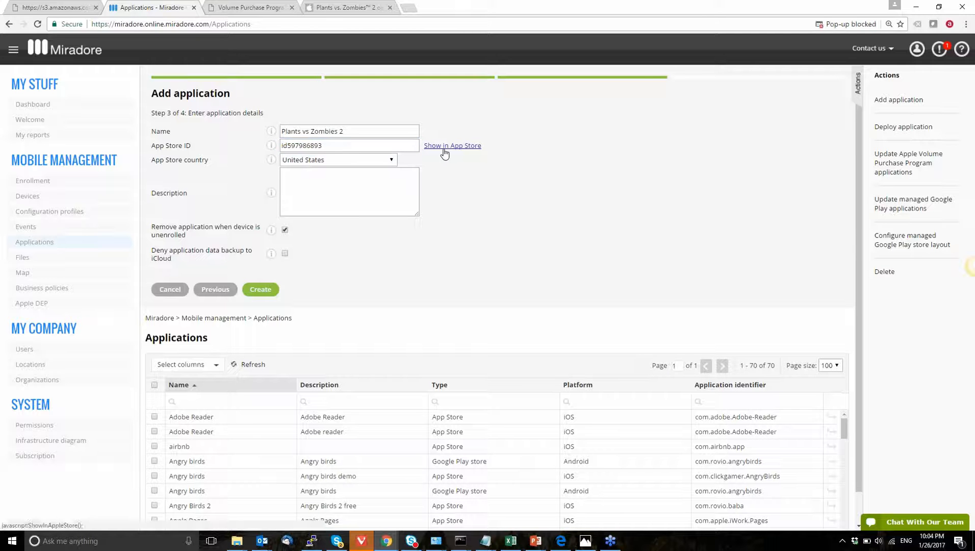
click(844, 24)
click(743, 70)
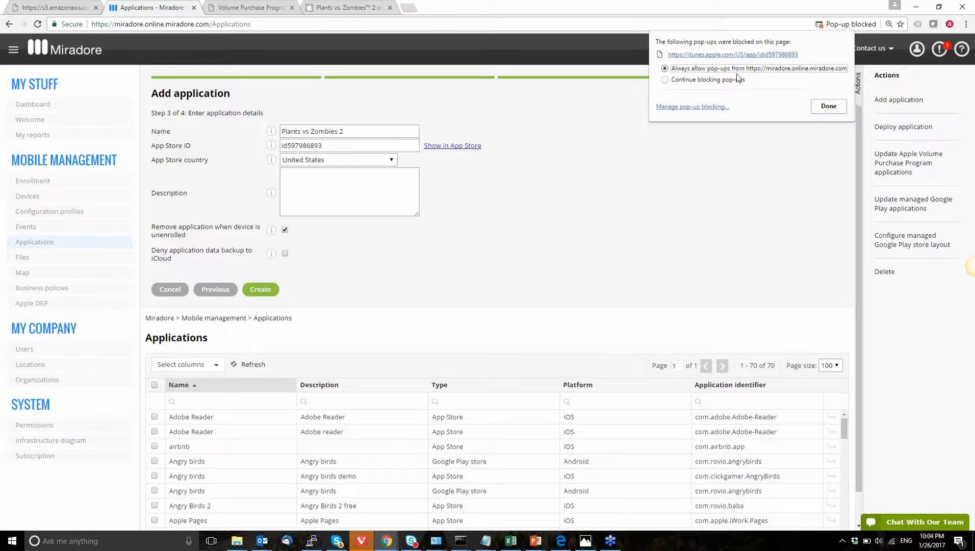
click(825, 108)
click(449, 146)
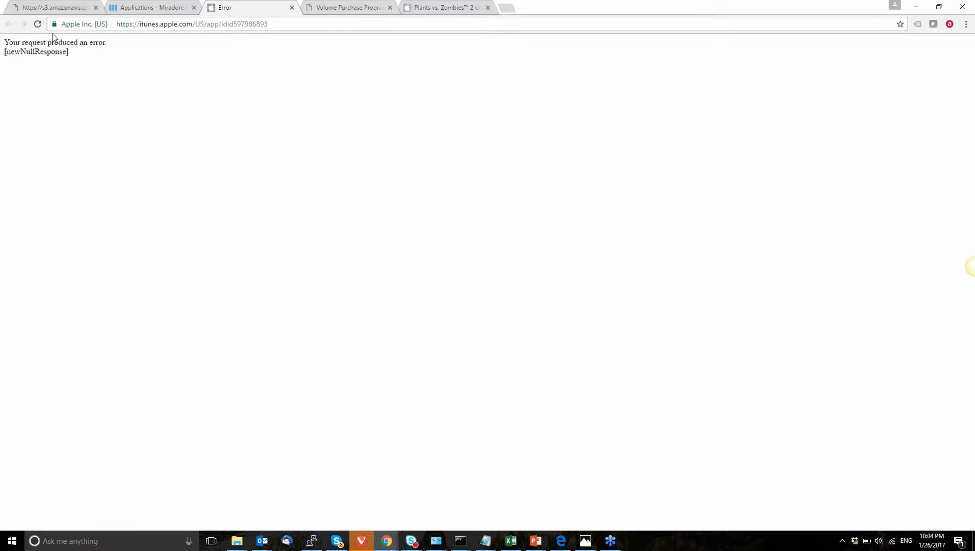
key(ctrl+w)
Step: Remove the id prefix so the App Store ID reads 597986893
click(348, 10)
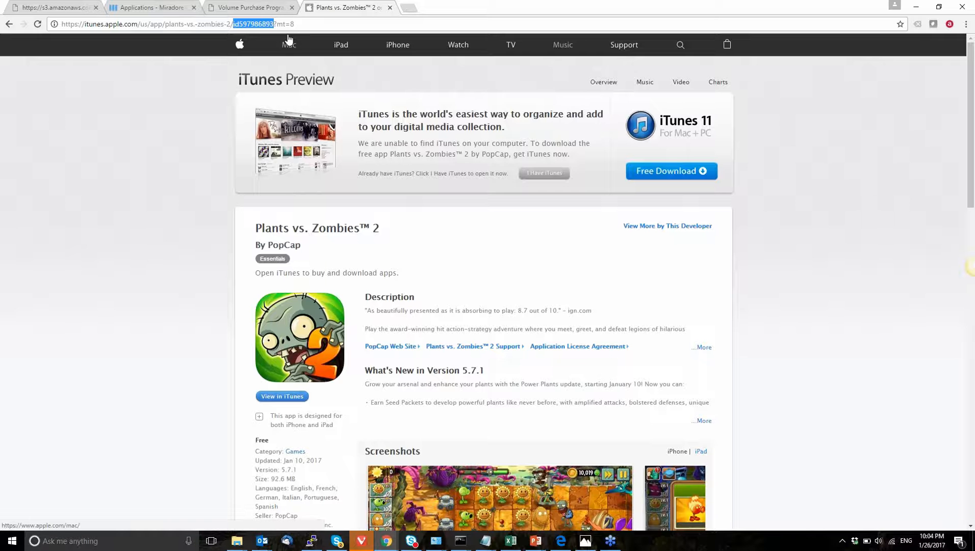
key(Right)
key(shift+Left)
key(shift+Left)
key(shift+Left)
key(shift+Left)
key(shift+Left)
key(shift+Left)
key(shift+Left)
key(shift+Left)
key(shift+Left)
key(shift+Left)
key(shift+Left)
click(127, 9)
click(346, 146)
key(Home)
key(Delete)
key(Delete)
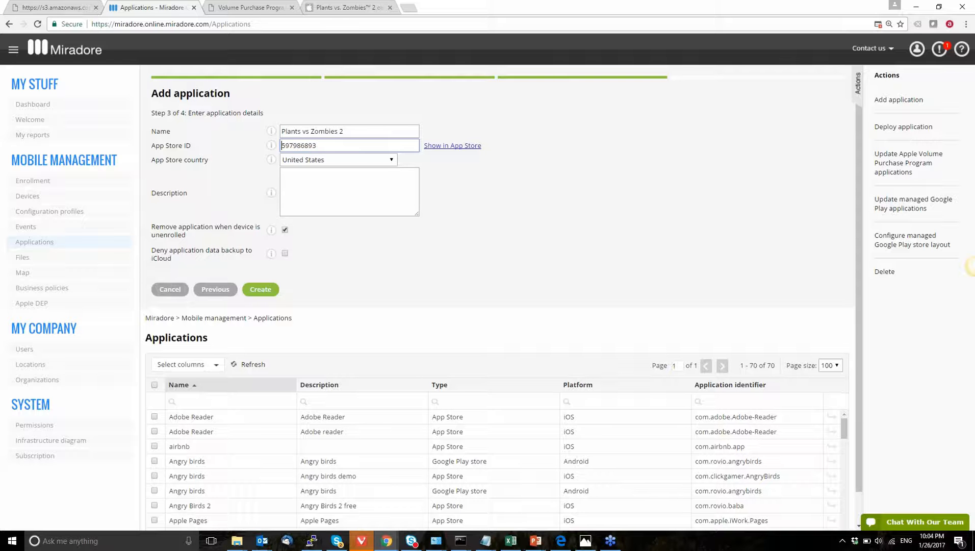
Step: Check the App Store ID by opening the app's store page, then close that tab
click(452, 145)
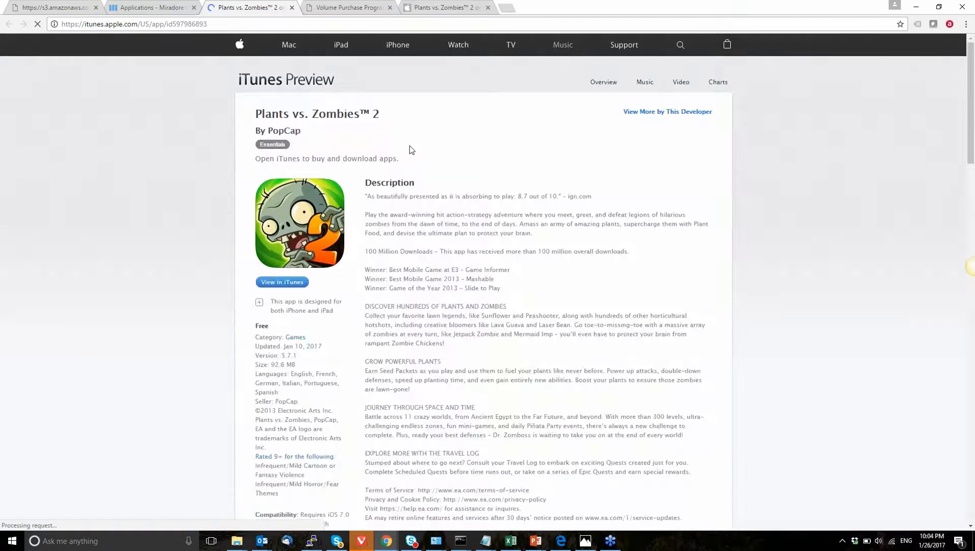
key(ctrl+w)
Step: Set the description to Plants vs Zombies 2, create the application and close the summary
click(303, 176)
text(Plants vs Zombies 2)
key(ctrl+a)
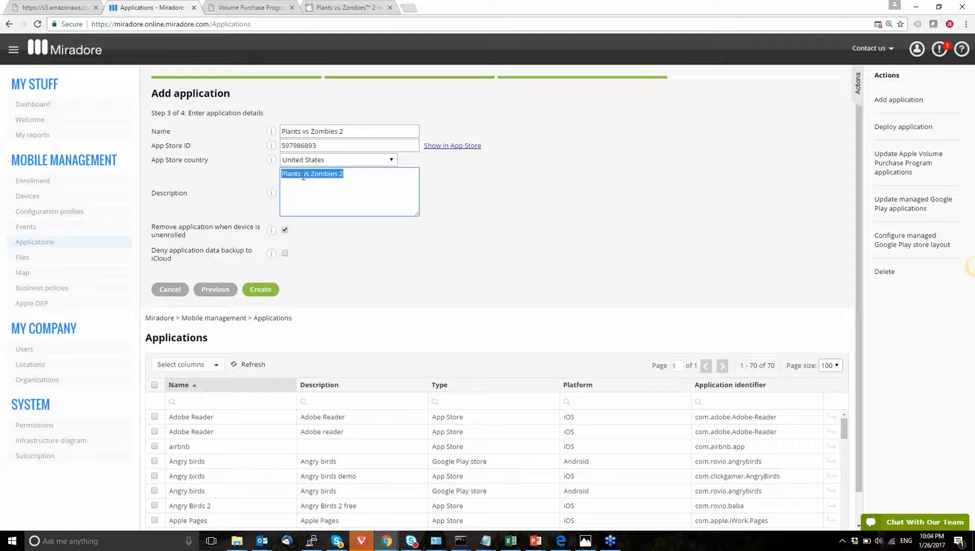
click(311, 259)
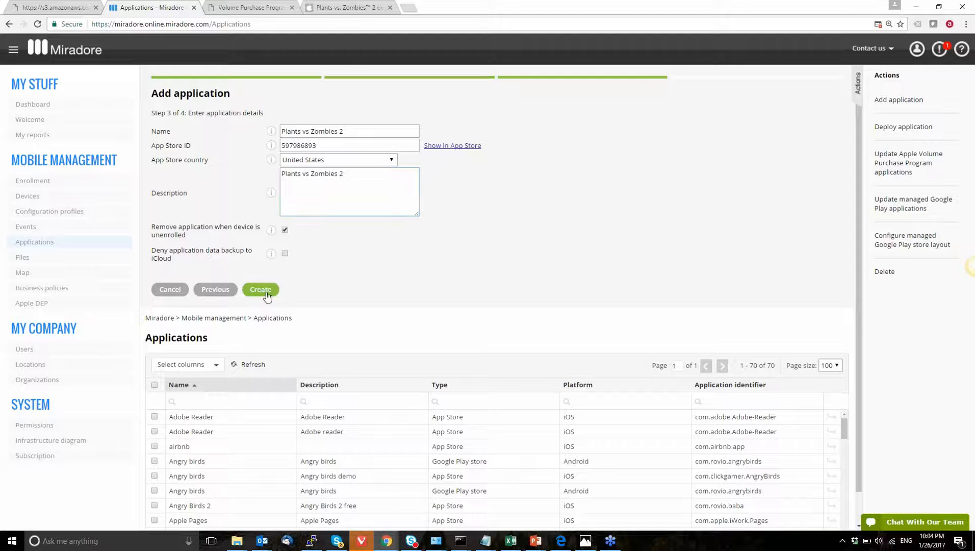
click(266, 294)
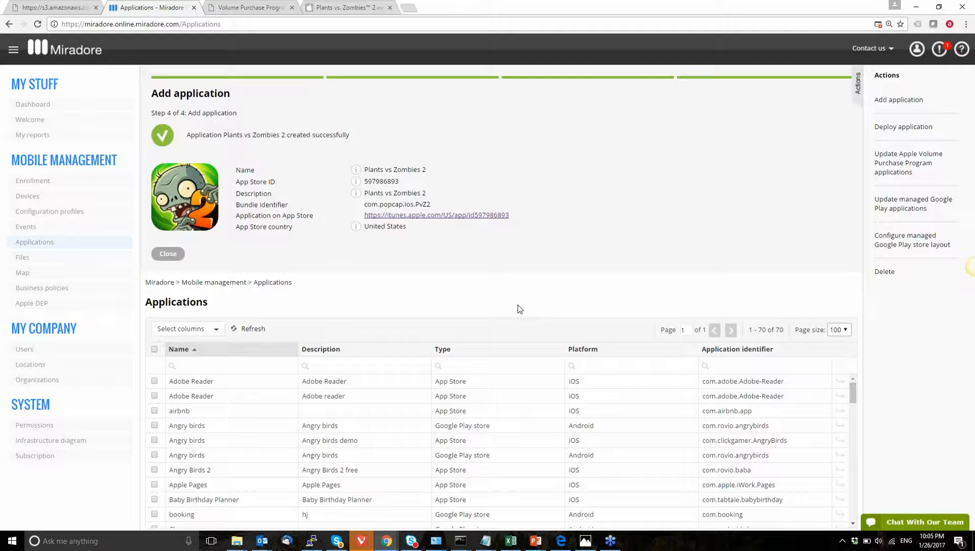
click(177, 254)
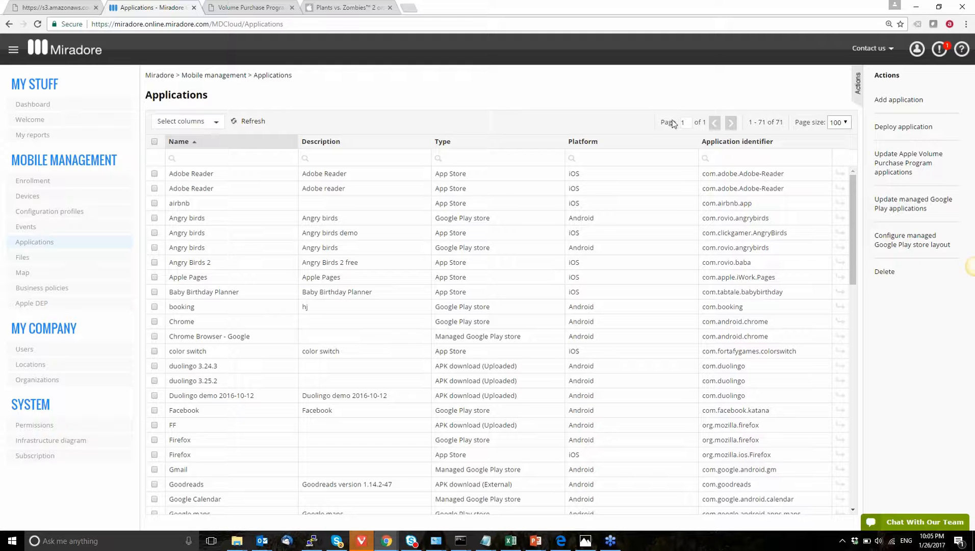
Step: Start adding another iOS application, this time of type In-house
click(896, 108)
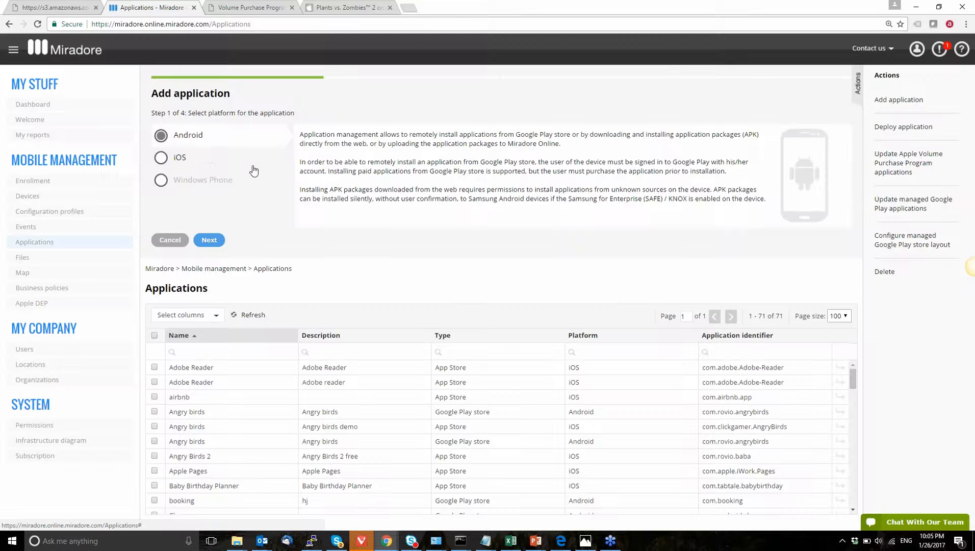
click(198, 162)
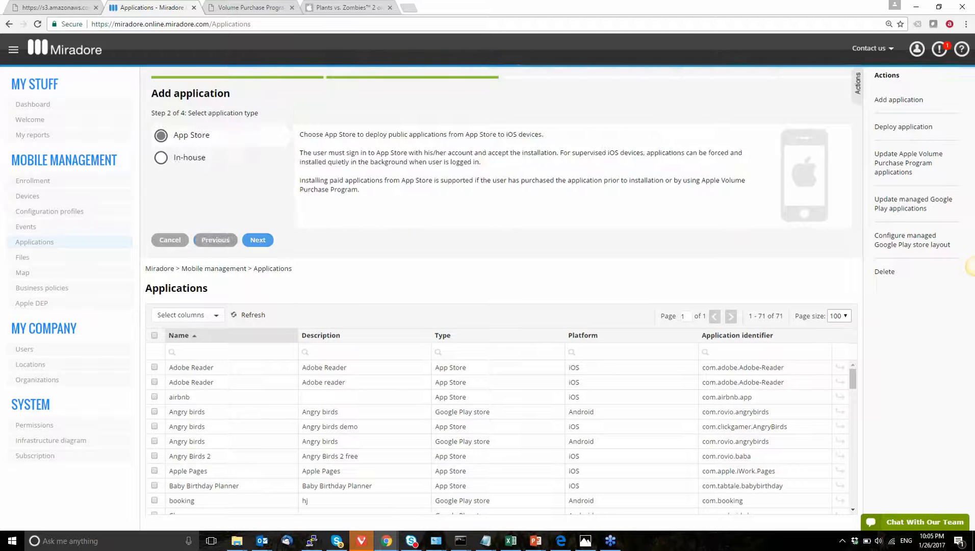
click(192, 159)
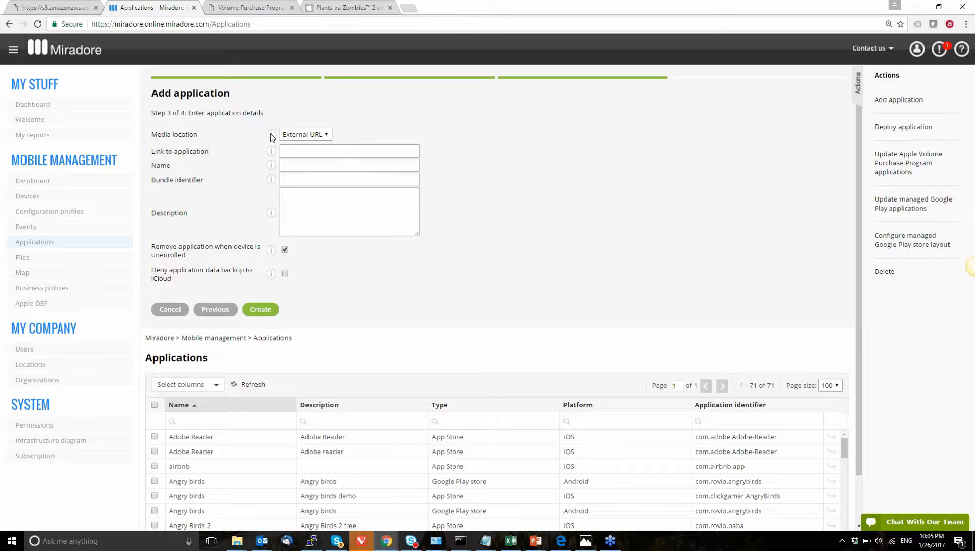
Step: Set the media location to File upload and upload MoPubSampleApp.ipa
mouse_move(271, 134)
mouse_move(276, 152)
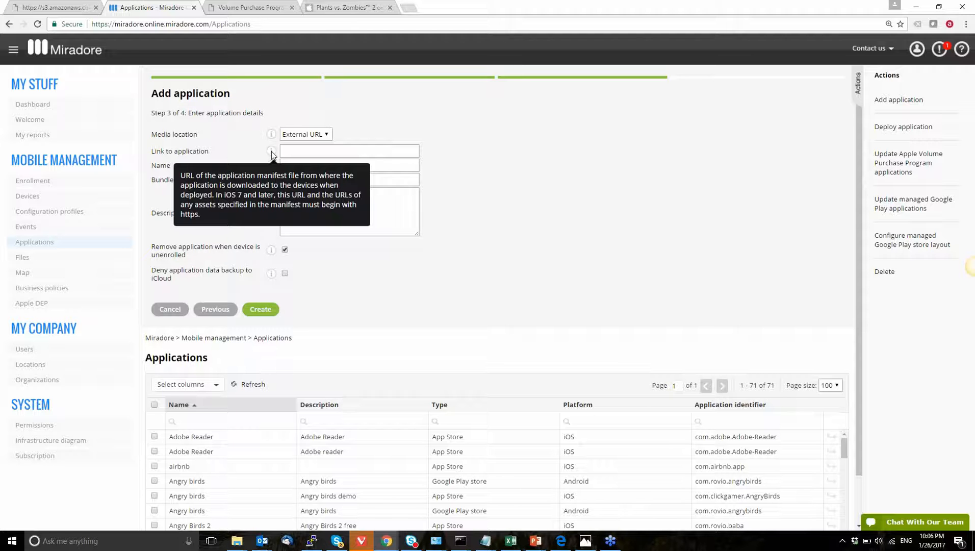
click(301, 135)
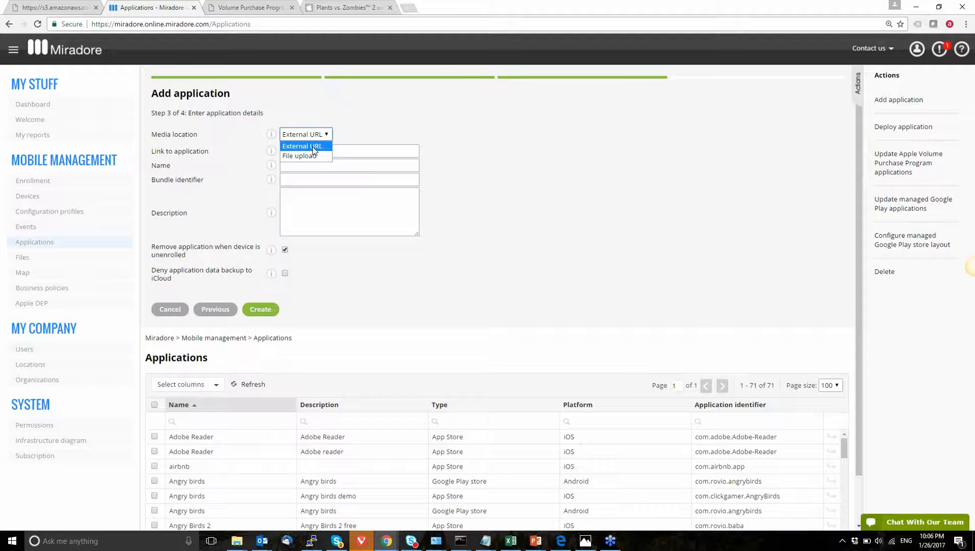
click(312, 156)
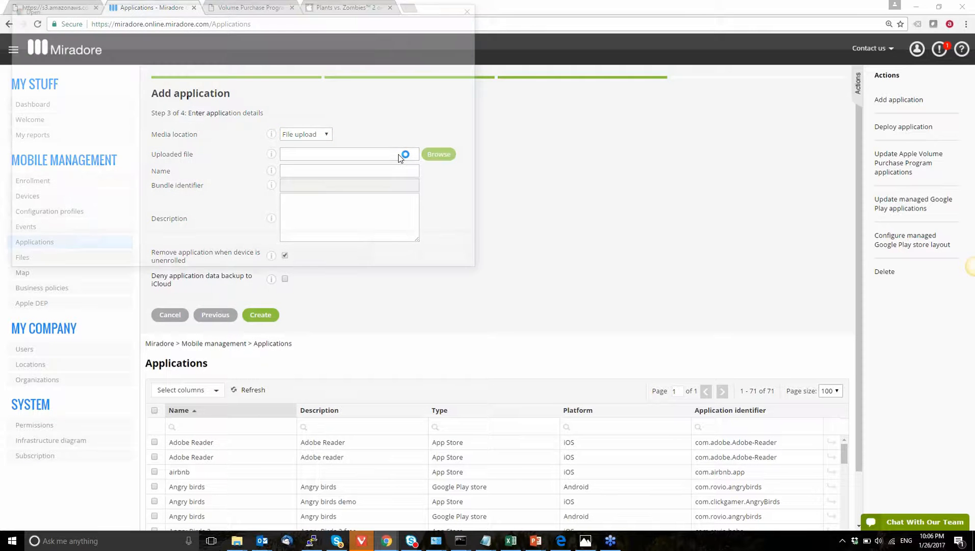
click(157, 71)
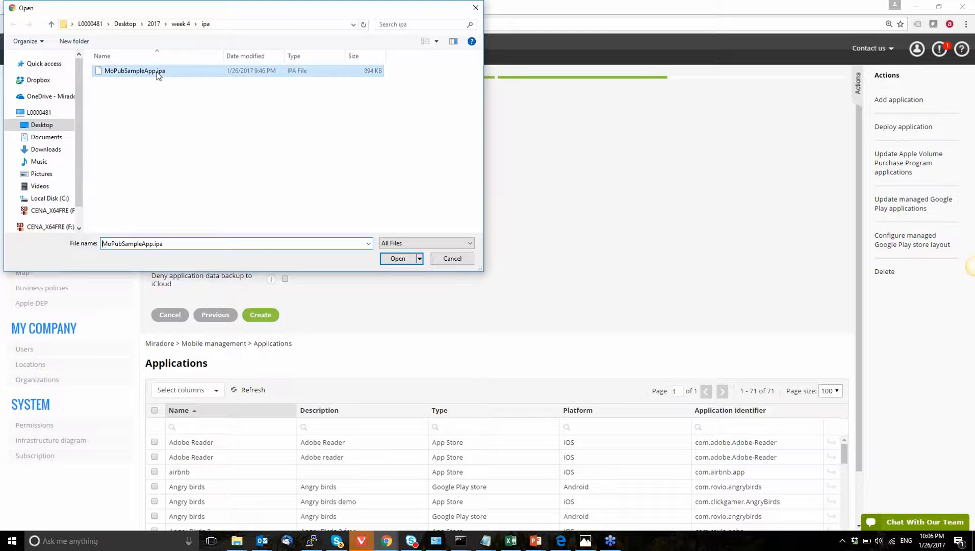
double_click(158, 71)
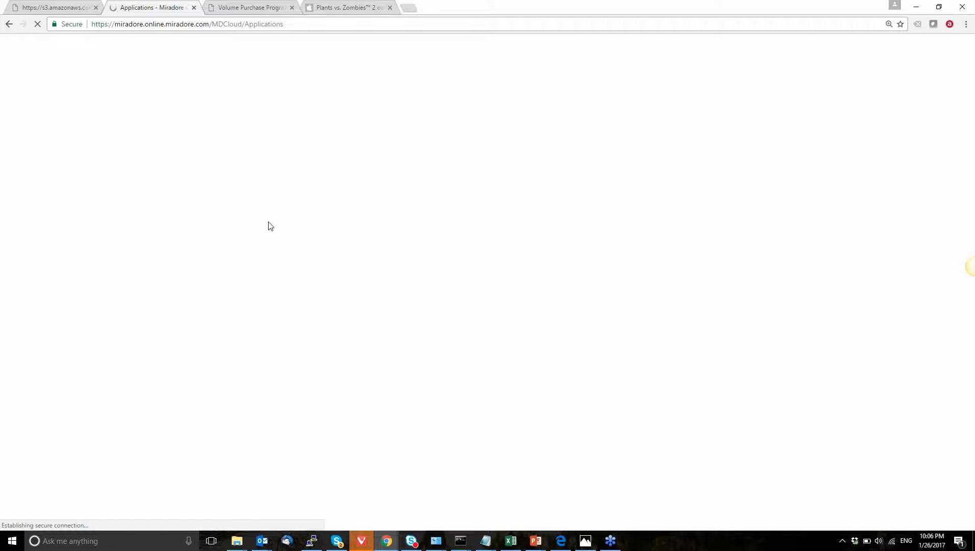
Step: Enter Webinar demo app as the description and create the in-house application
click(310, 215)
text(Webinar demo app)
click(255, 311)
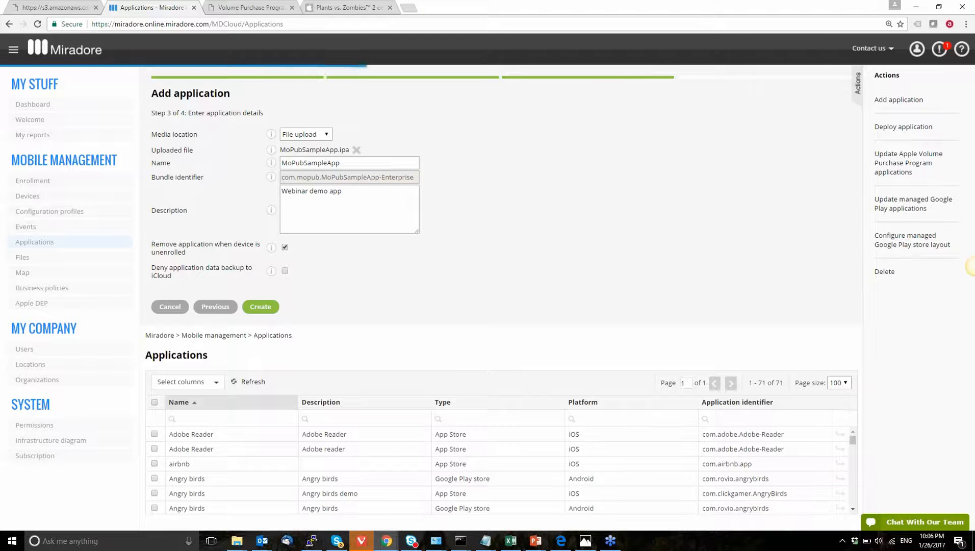
Step: Close the summary, then search the Volume Purchase Programme store for angry and open Angry Birds Friends
click(177, 262)
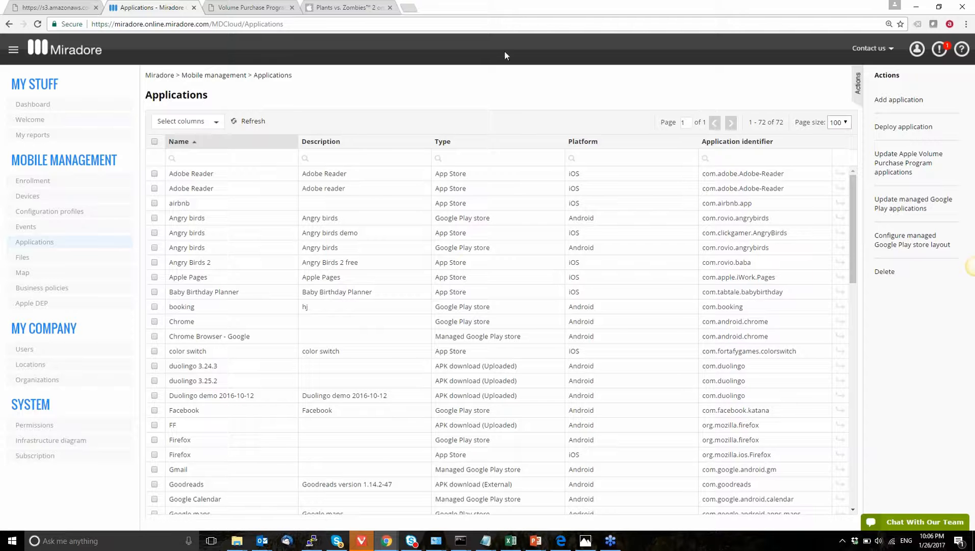
click(264, 10)
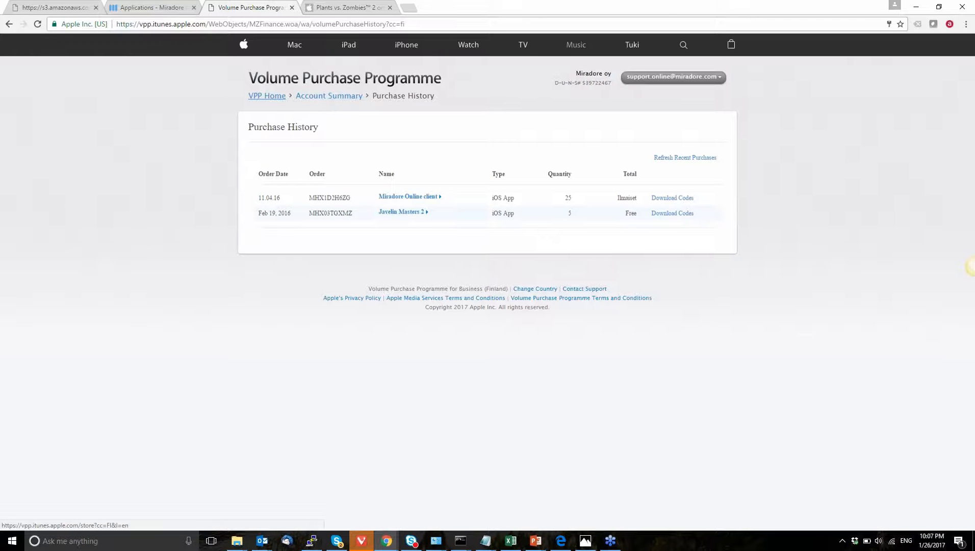
click(275, 96)
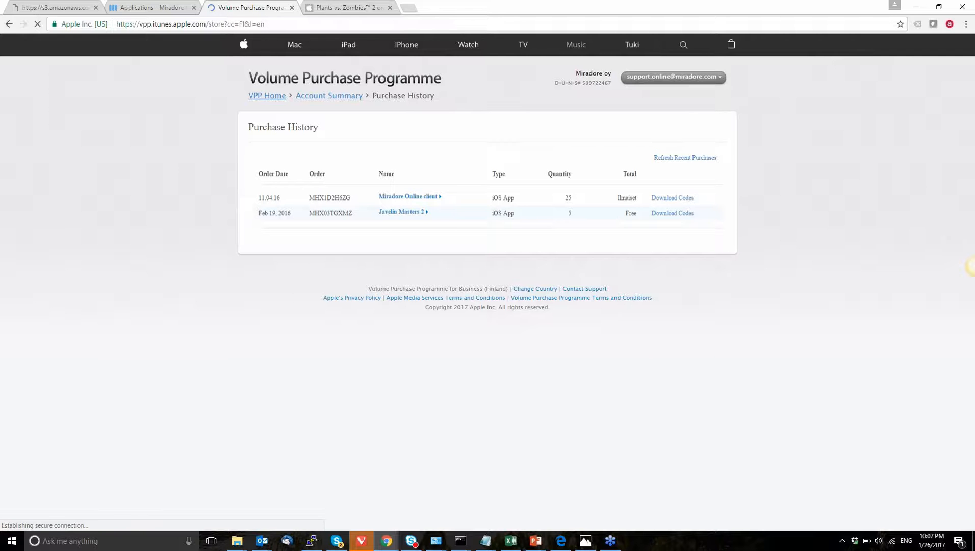
text(angry)
key(Return)
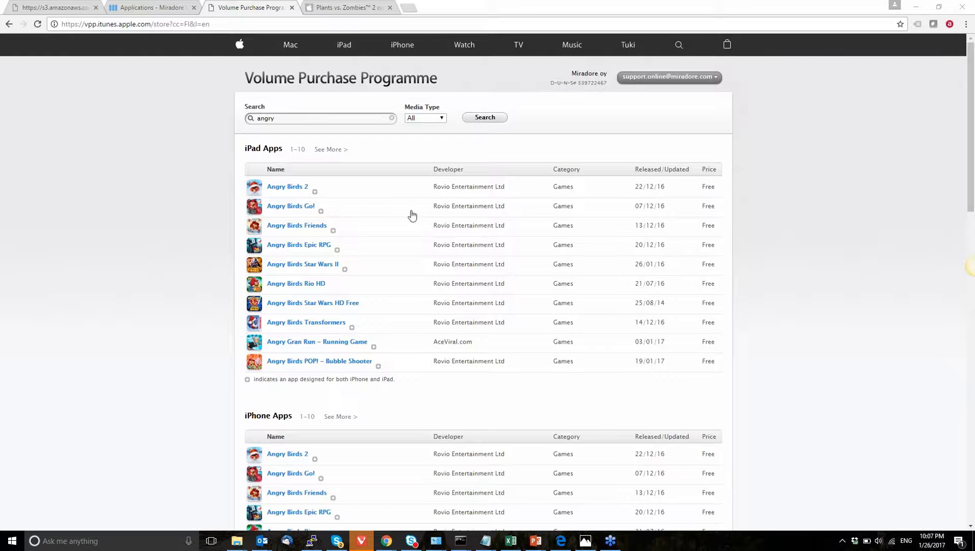
click(295, 227)
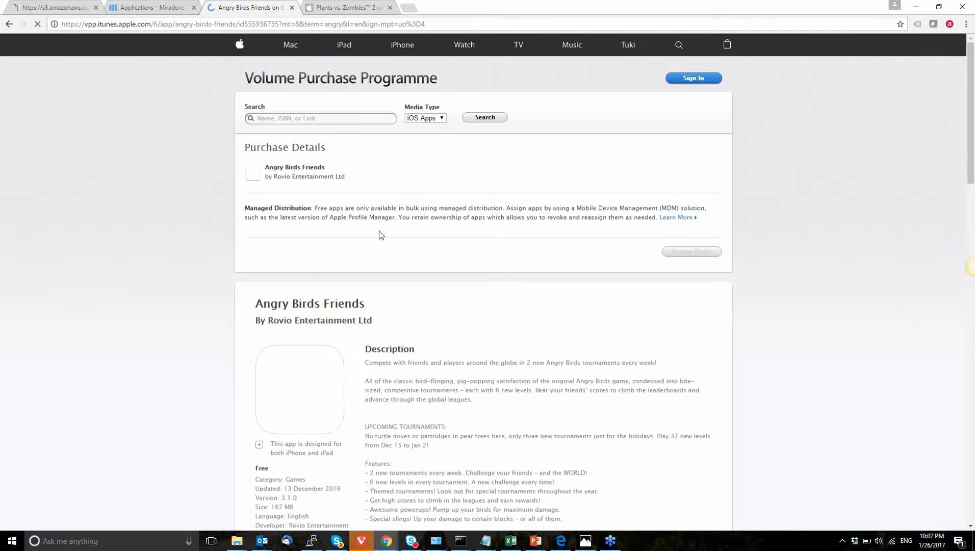
Step: Set the Angry Birds Friends order quantity to 10 and review the order
scroll(382, 235, down, 1)
click(675, 133)
text(10)
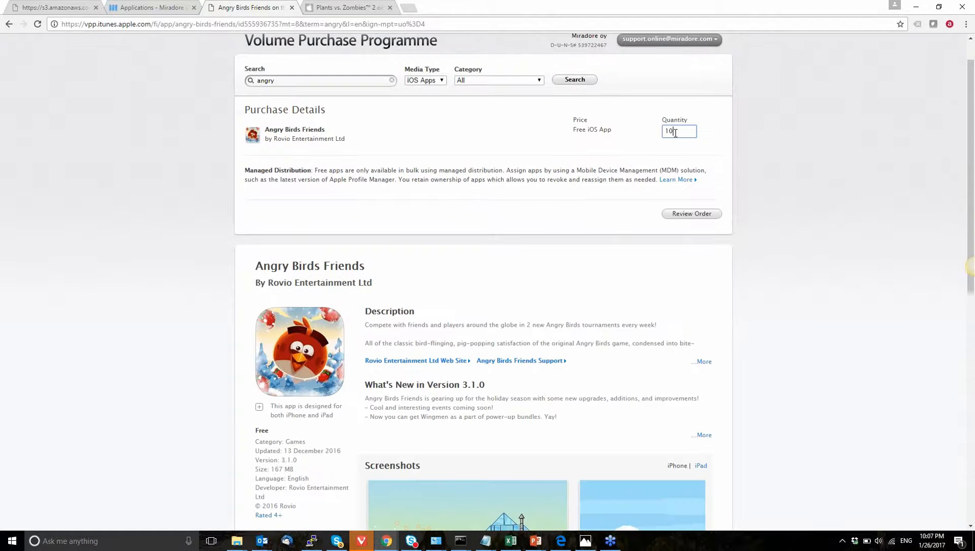
click(673, 218)
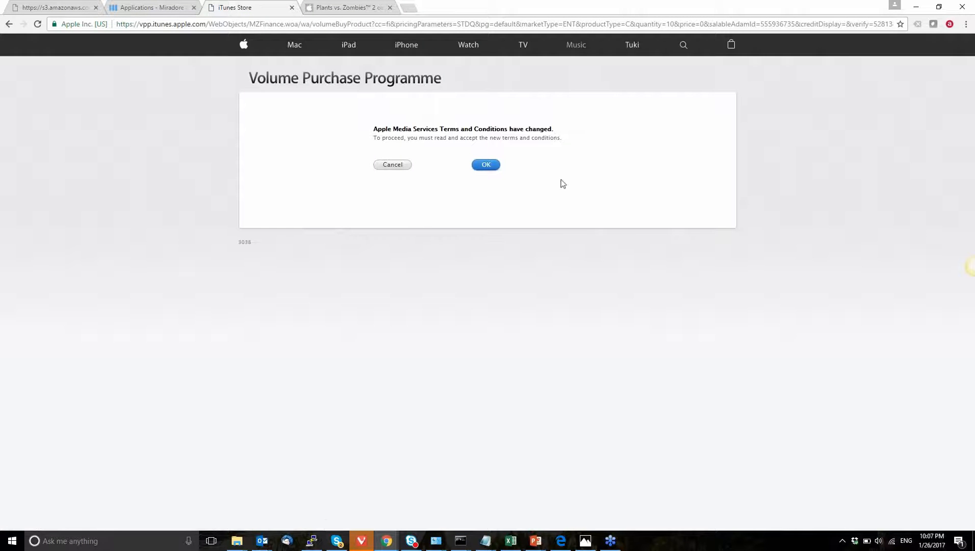
Step: Accept the updated Volume Purchase Programme terms and conditions to complete the order
click(490, 169)
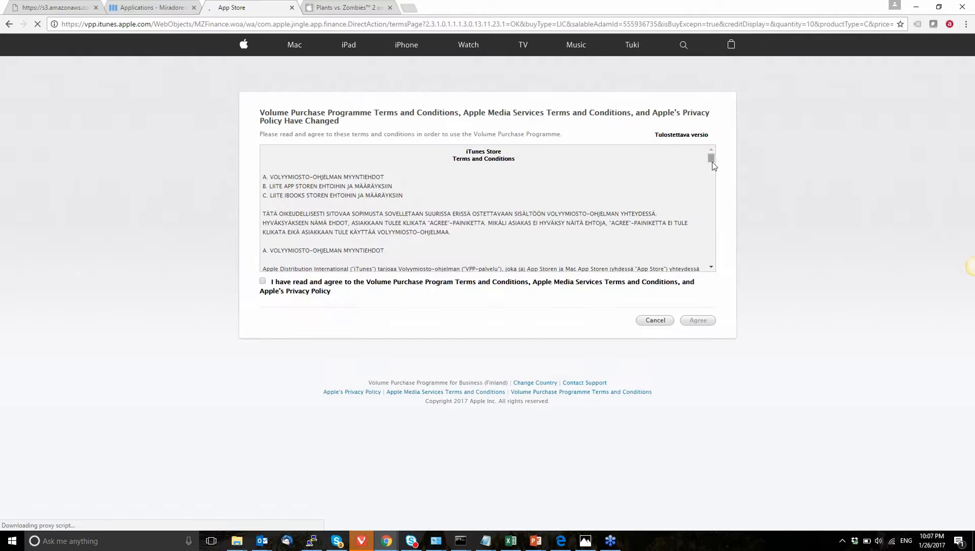
drag(713, 166, 712, 260)
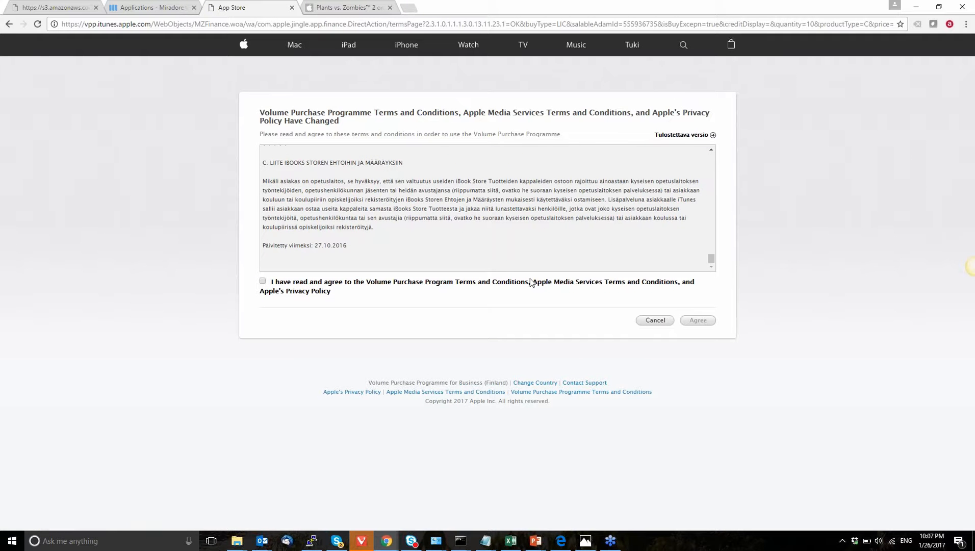
click(505, 283)
click(698, 320)
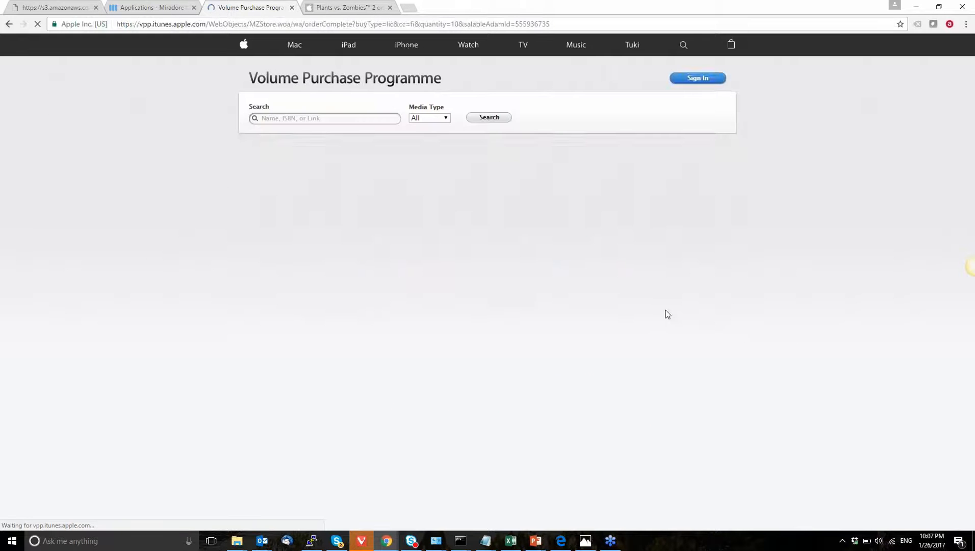
Step: Open the Volume Purchase Programme purchase history from the account menu
click(536, 241)
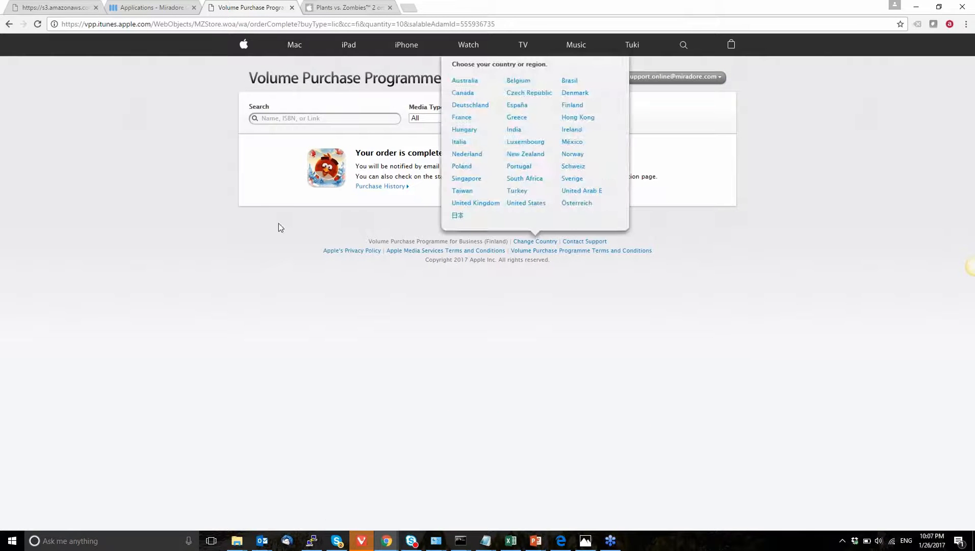
click(311, 228)
click(663, 79)
click(668, 98)
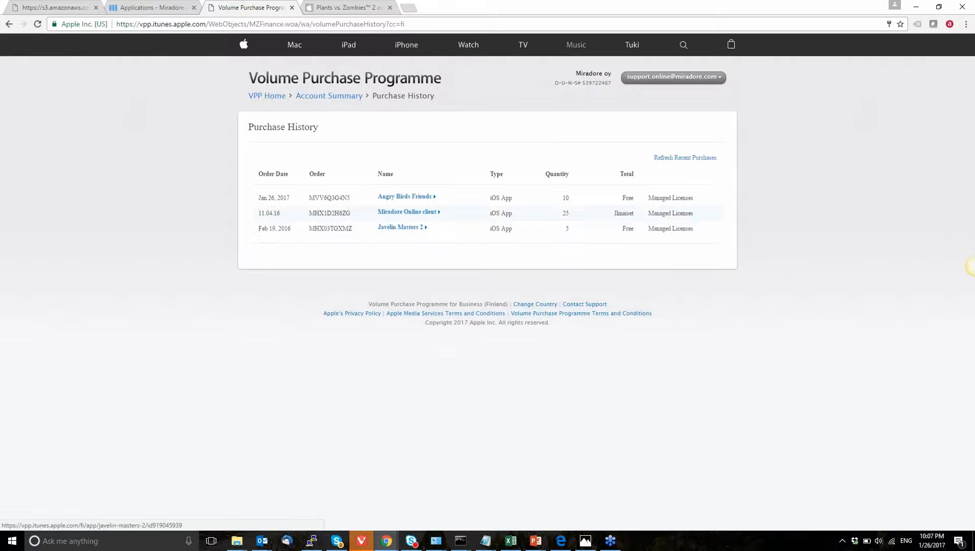
Step: Back in Miradore, update the Apple Volume Purchase Program applications
click(148, 7)
click(933, 156)
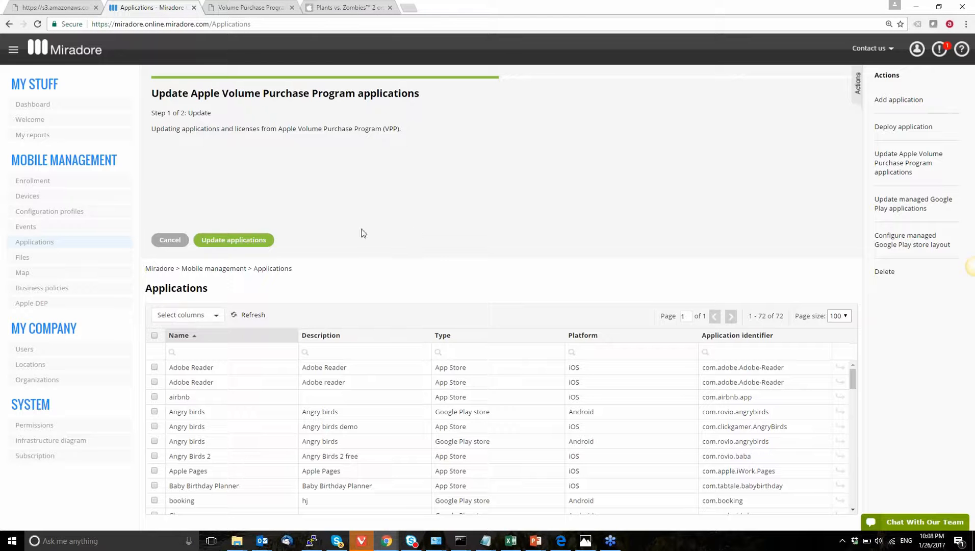
click(258, 239)
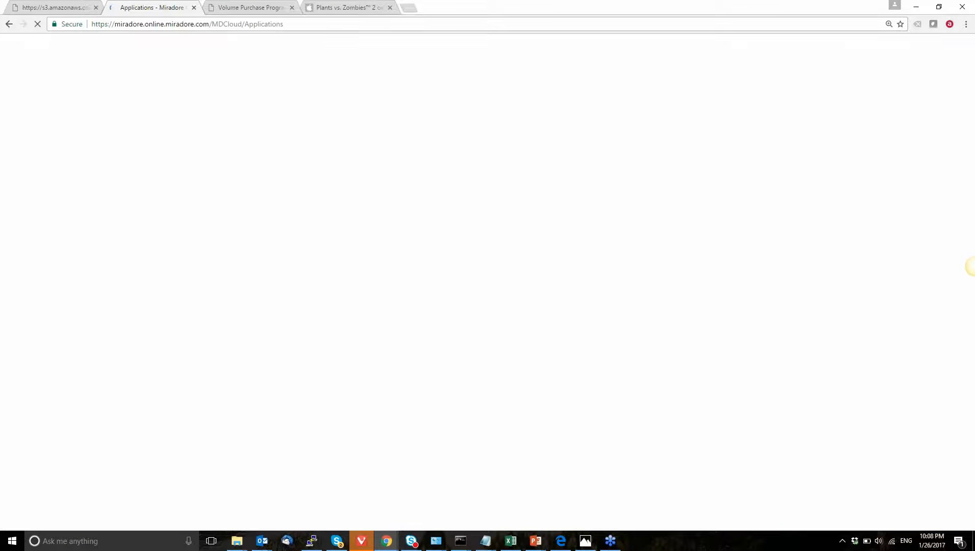
Step: Filter the applications list by the type vpp
click(249, 8)
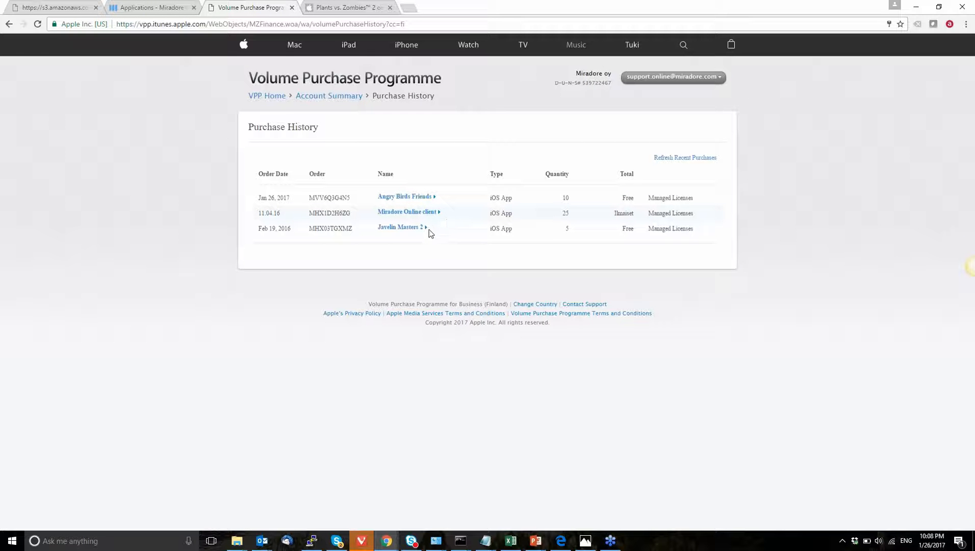
click(151, 8)
click(480, 159)
text(vpp)
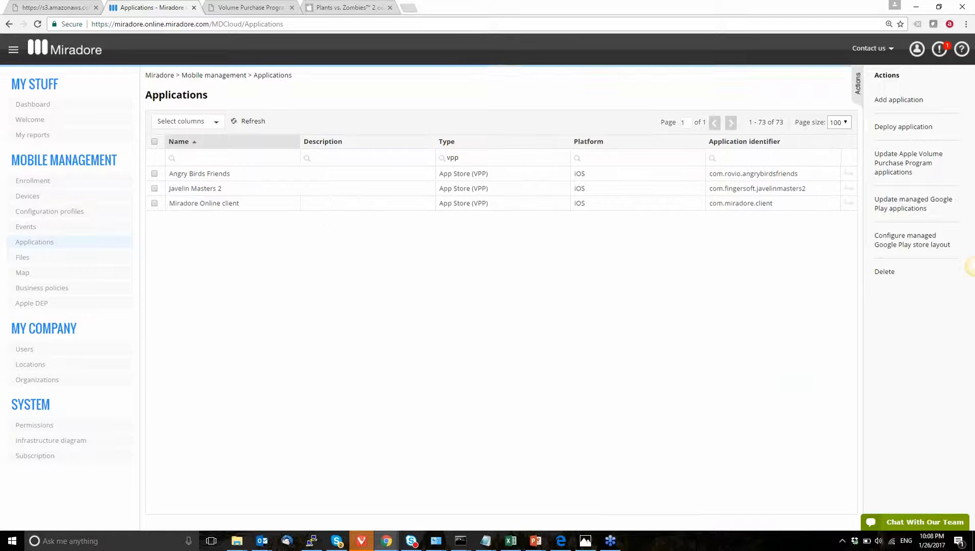
Step: Add the VPP licenses column to the applications list and select Angry Birds Friends
click(200, 125)
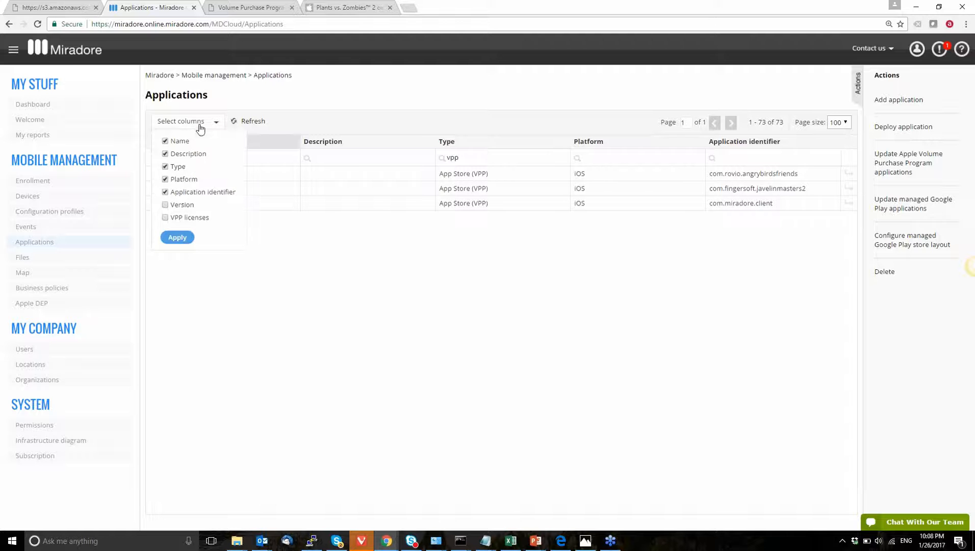
click(169, 221)
click(177, 238)
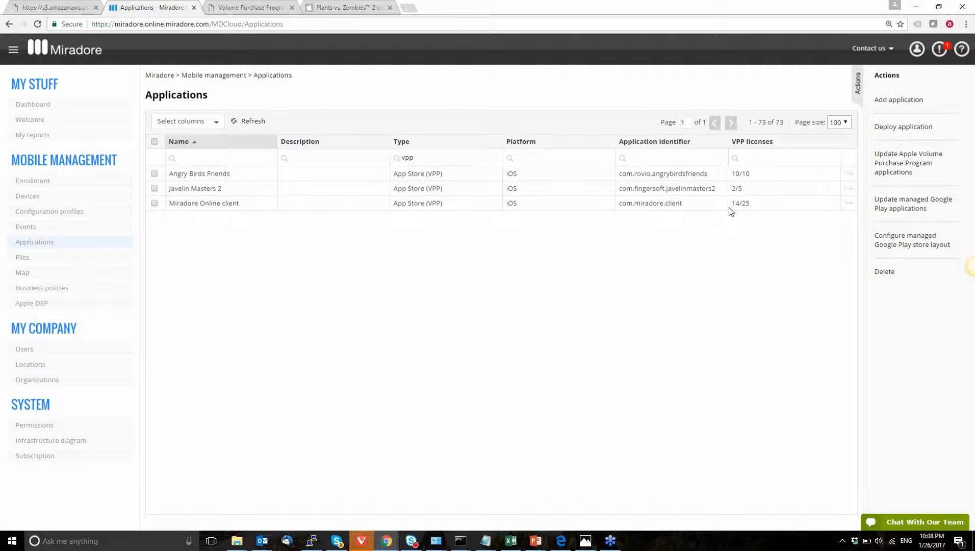
click(731, 175)
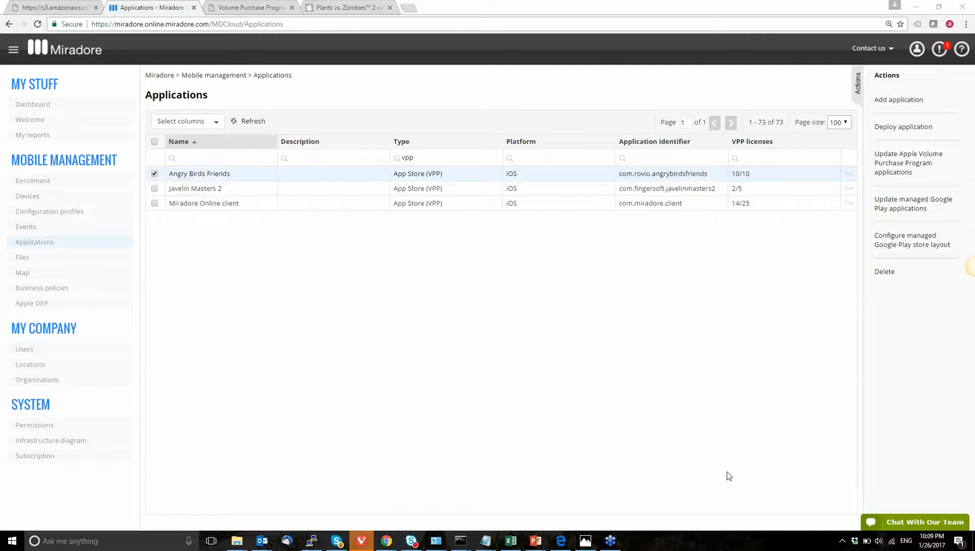
Step: Switch to AirServer from the Windows search to mirror the iPhone screen
key(super)
text(air)
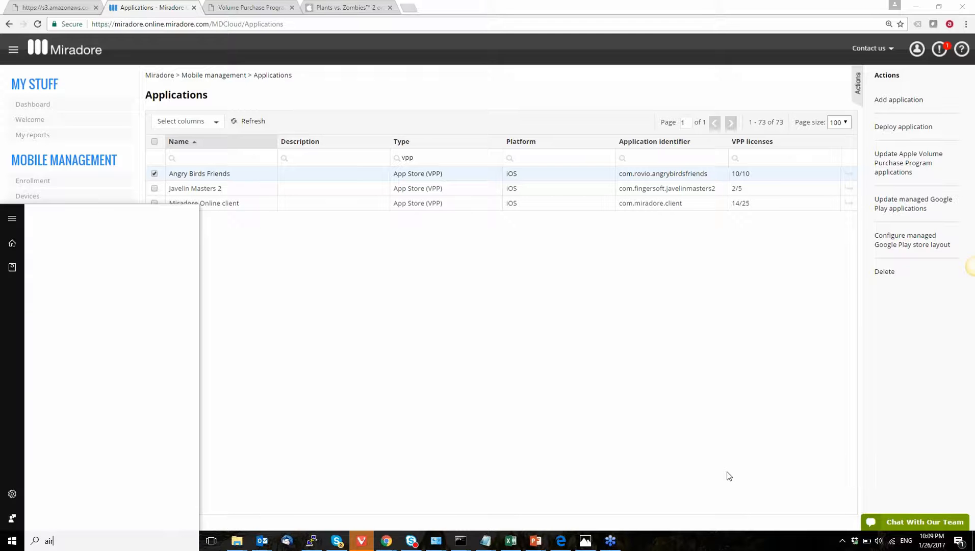
key(Return)
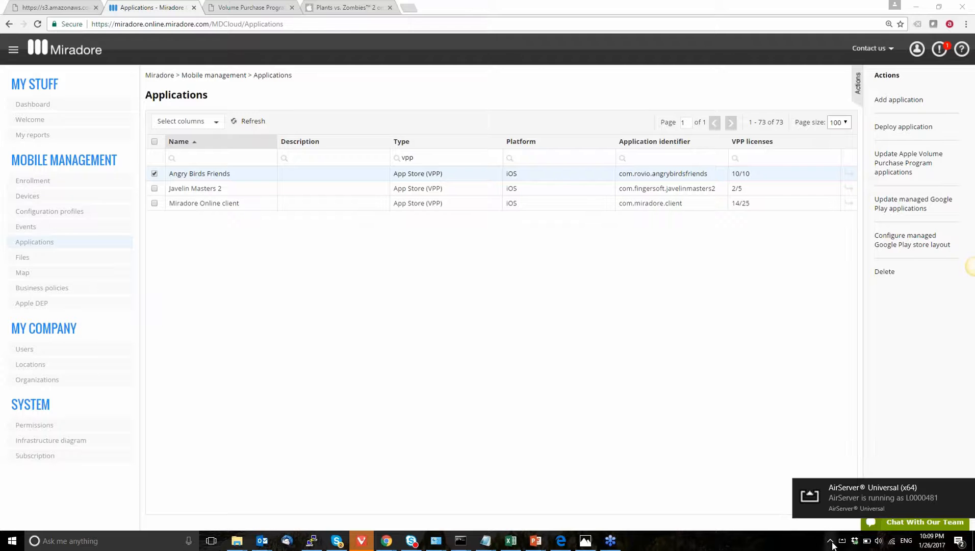
click(831, 542)
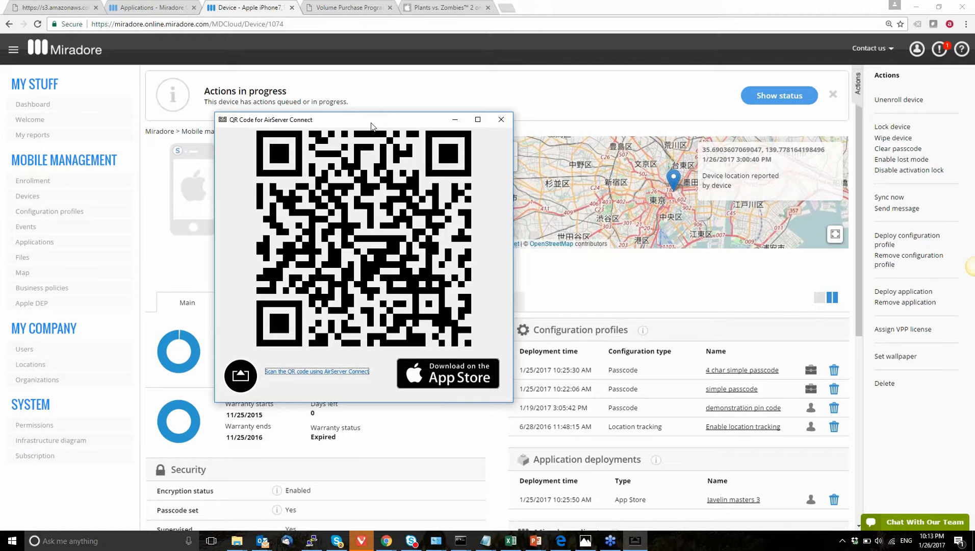
click(381, 66)
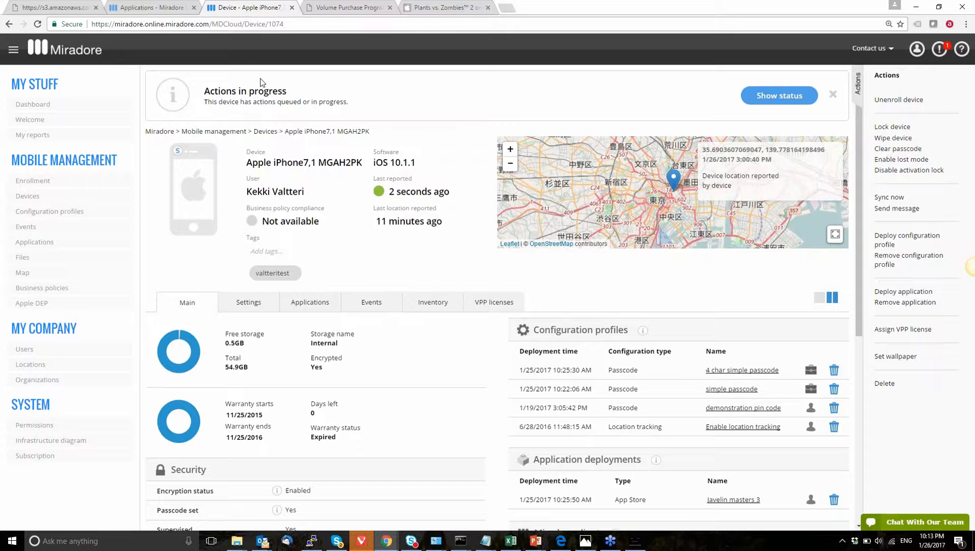
Step: Return to the applications list, refresh it and select Angry Birds Friends again
click(168, 8)
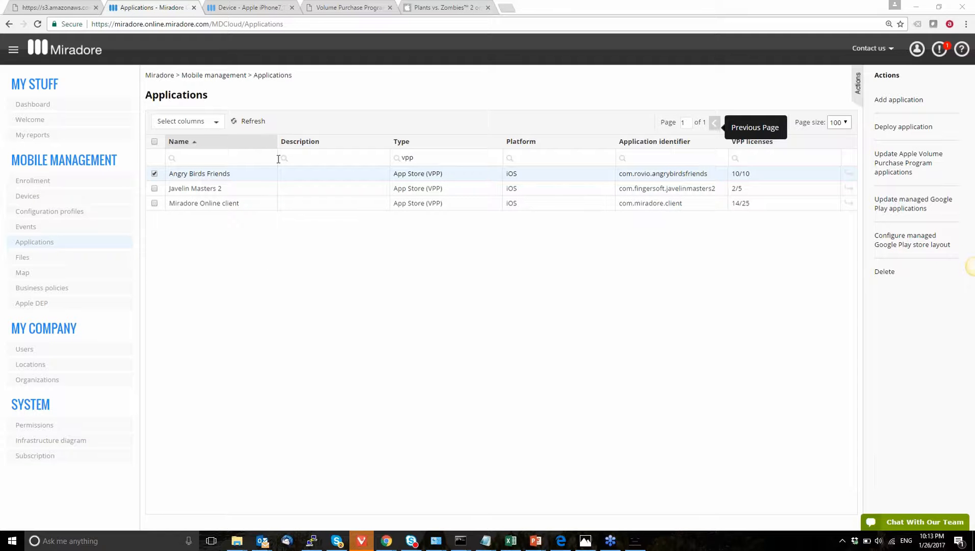
click(155, 175)
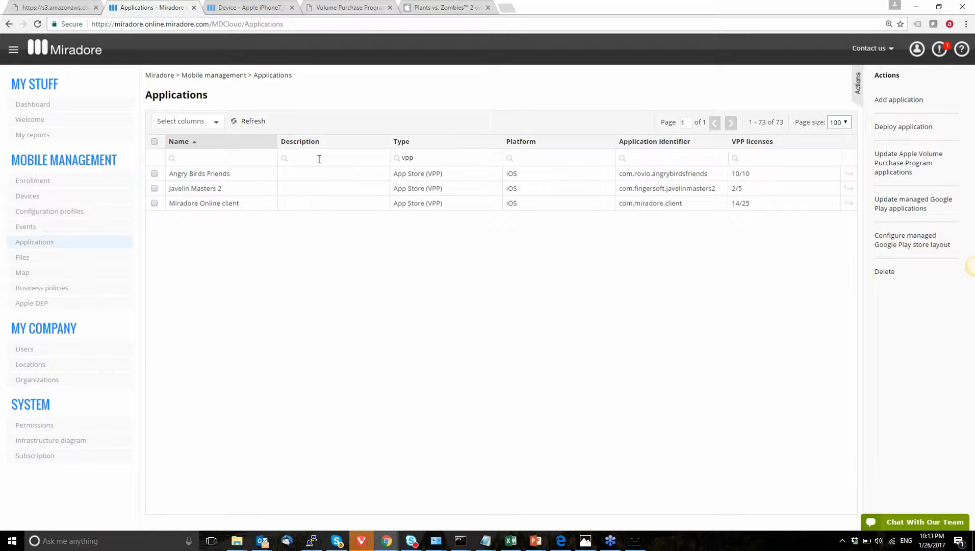
click(252, 125)
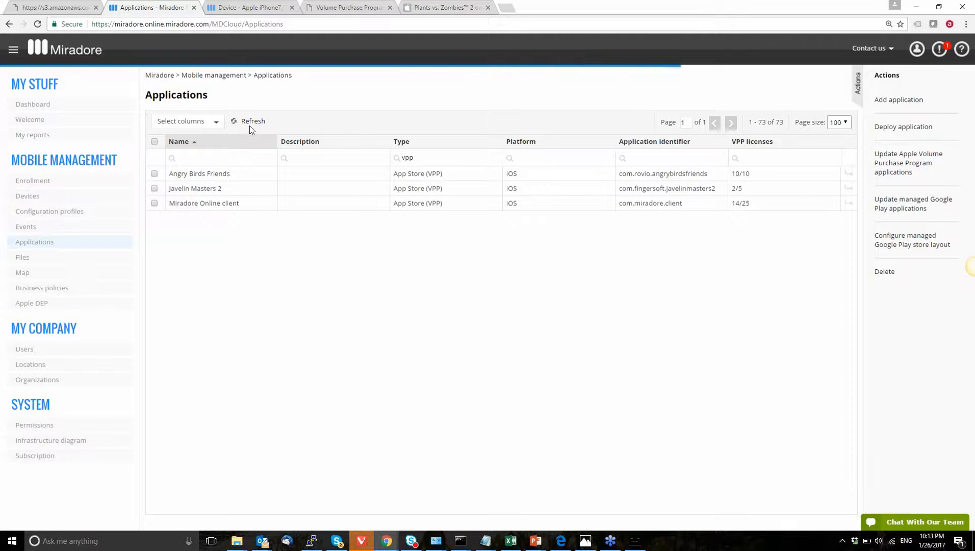
click(236, 176)
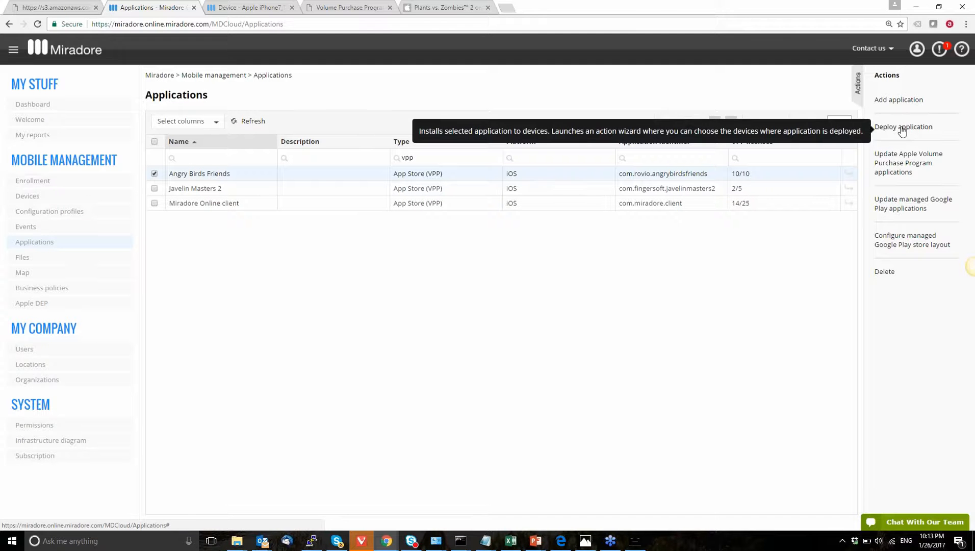
Step: Open Devices, filter by the user's name and select the Apple iPhone7,1 MGAH2PK
click(66, 198)
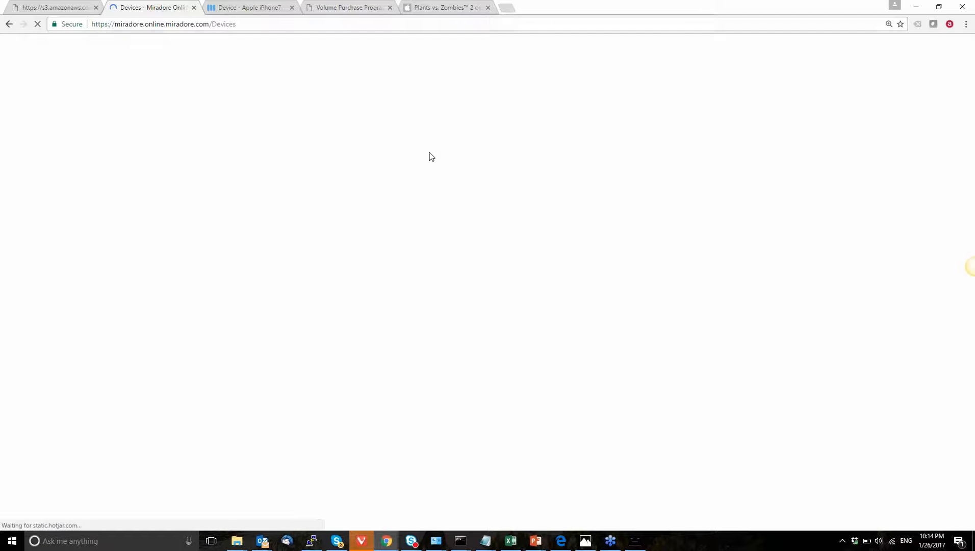
click(491, 158)
text(valtteri)
key(Return)
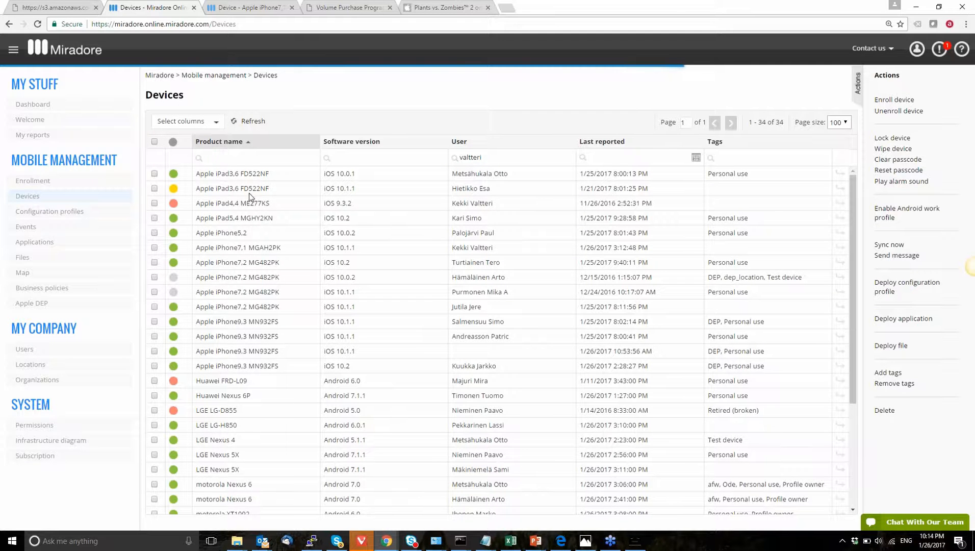
click(204, 190)
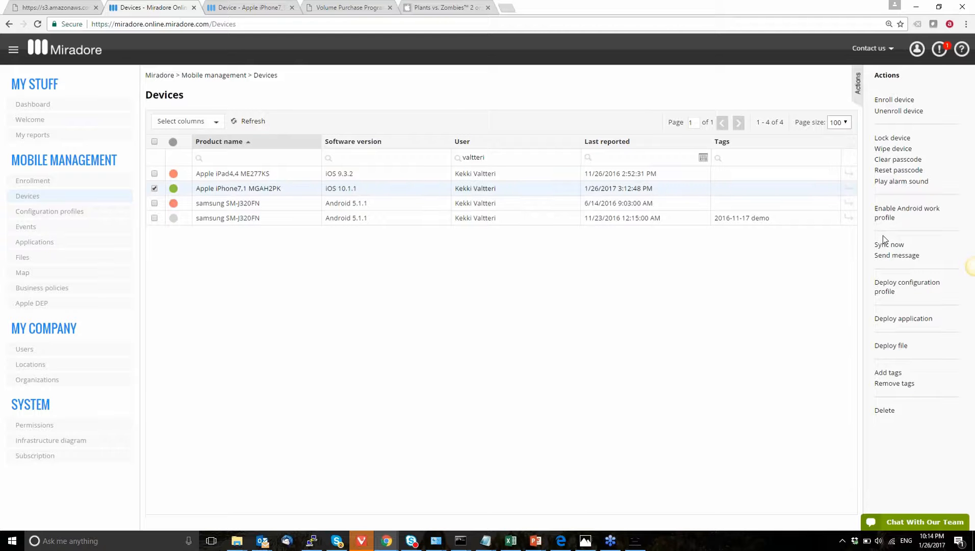
Step: Deploy the Angry Birds Friends application to the selected iPhone
click(882, 320)
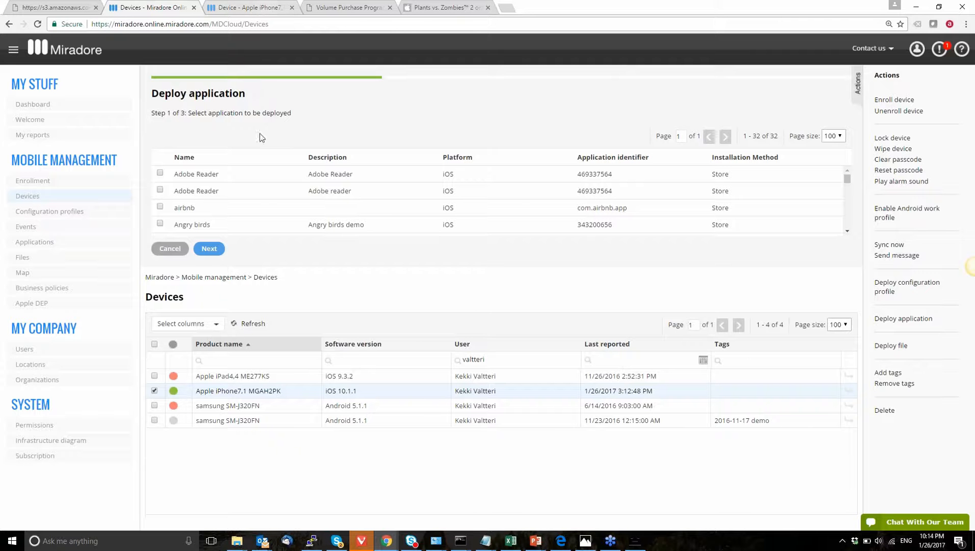
key(ctrl+f)
text(an)
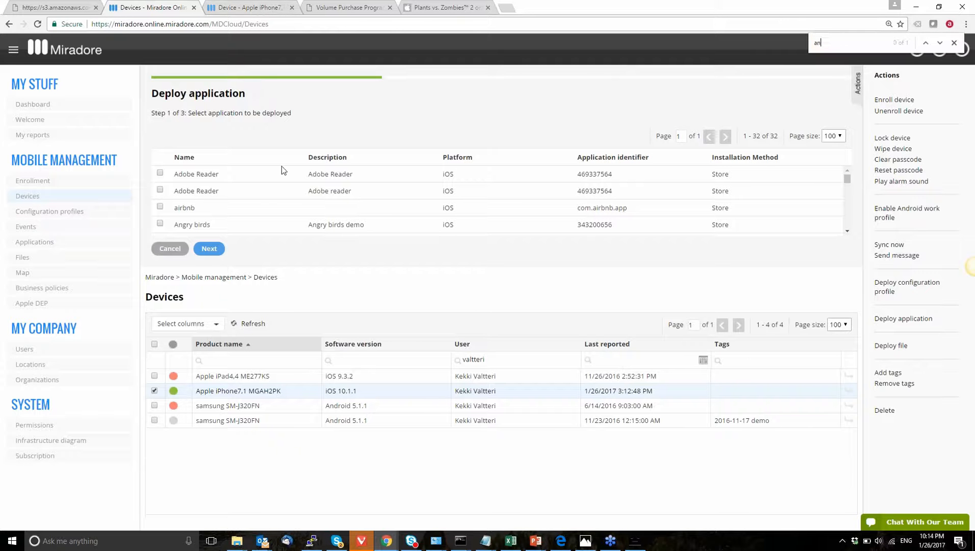
text(gry birds fri)
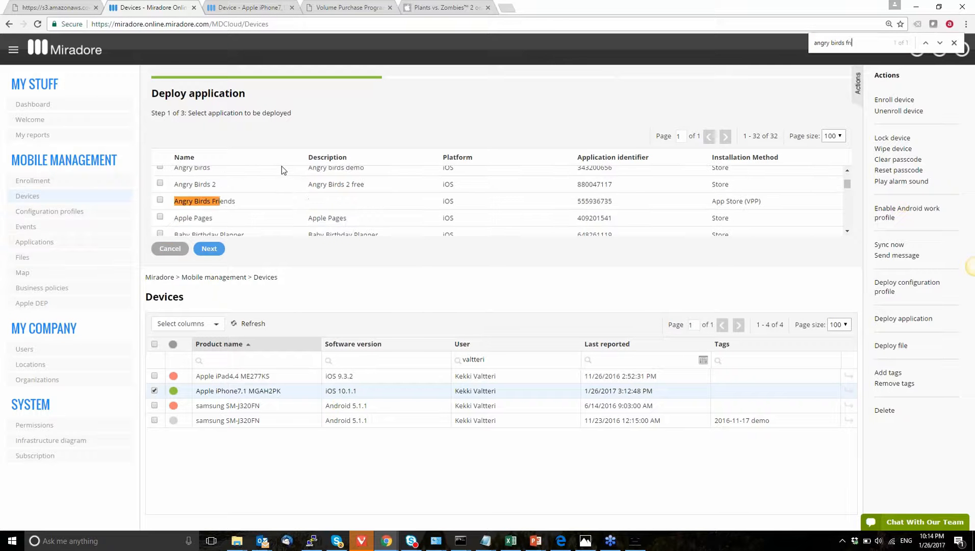
key(Escape)
click(270, 201)
click(213, 254)
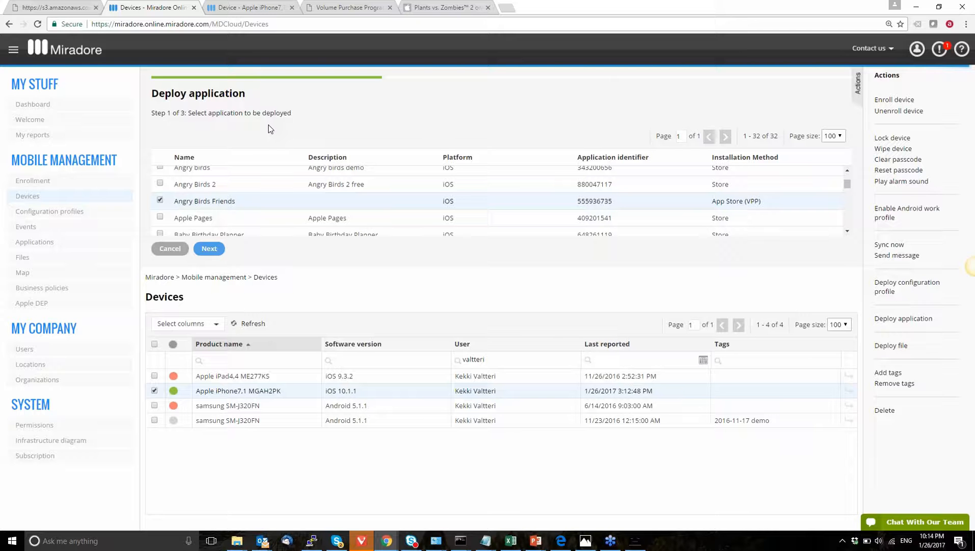
click(209, 249)
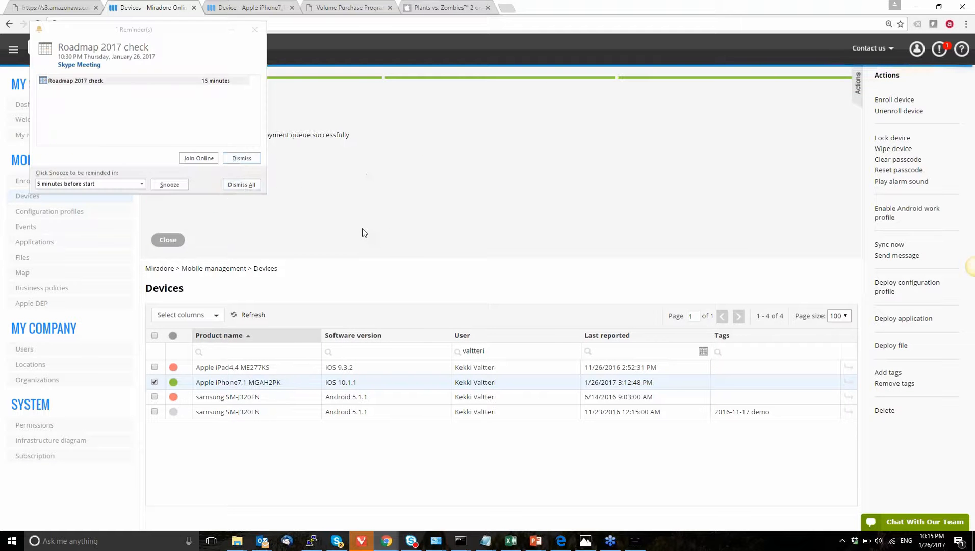
Step: Dismiss the meeting reminder and close the completed application deployment dialog
click(252, 159)
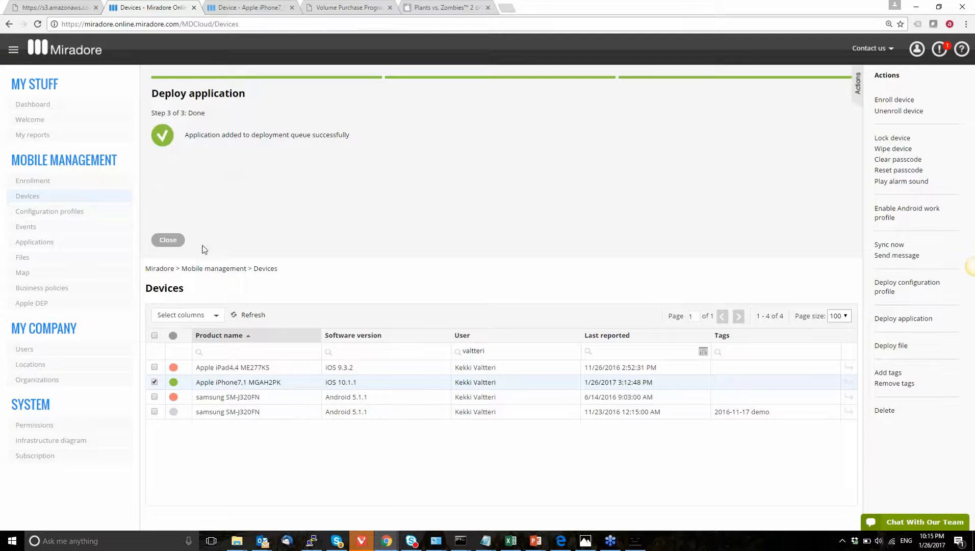
click(171, 246)
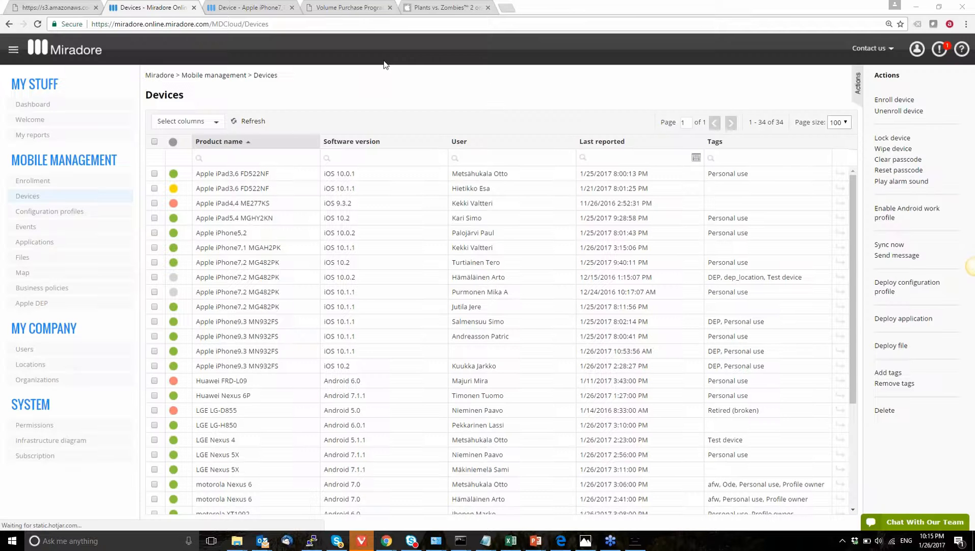
Step: Switch to the iPhone's device page, check the status of its queued actions and reload the page
click(251, 7)
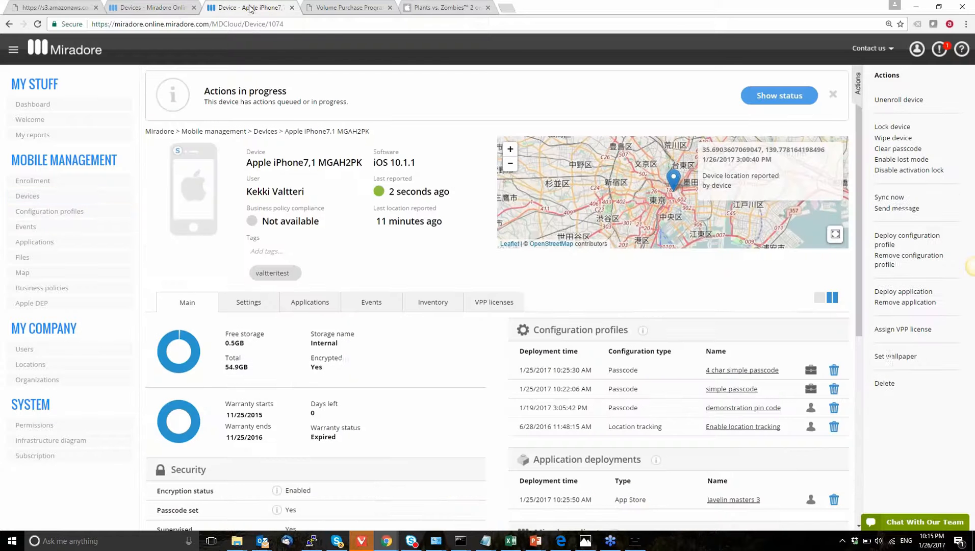
click(771, 95)
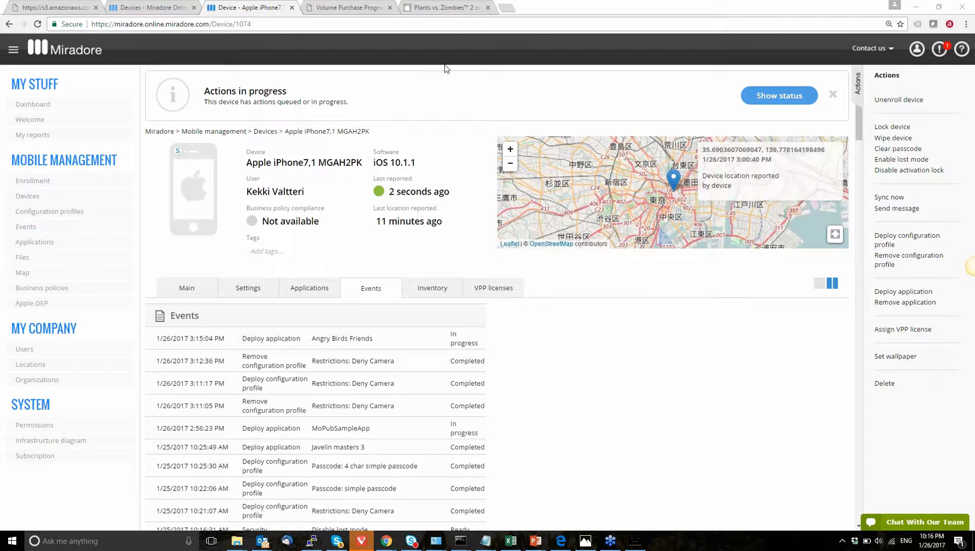
click(459, 21)
key(Return)
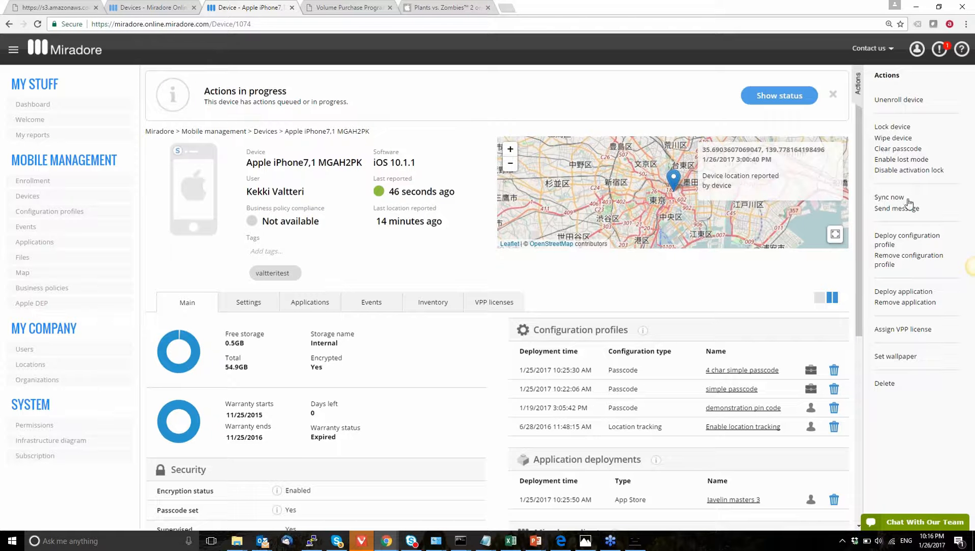
Step: Send a Sync now request to the Apple iPhone7,1 MGAH2PK and open its Inventory details
click(890, 197)
mouse_move(419, 189)
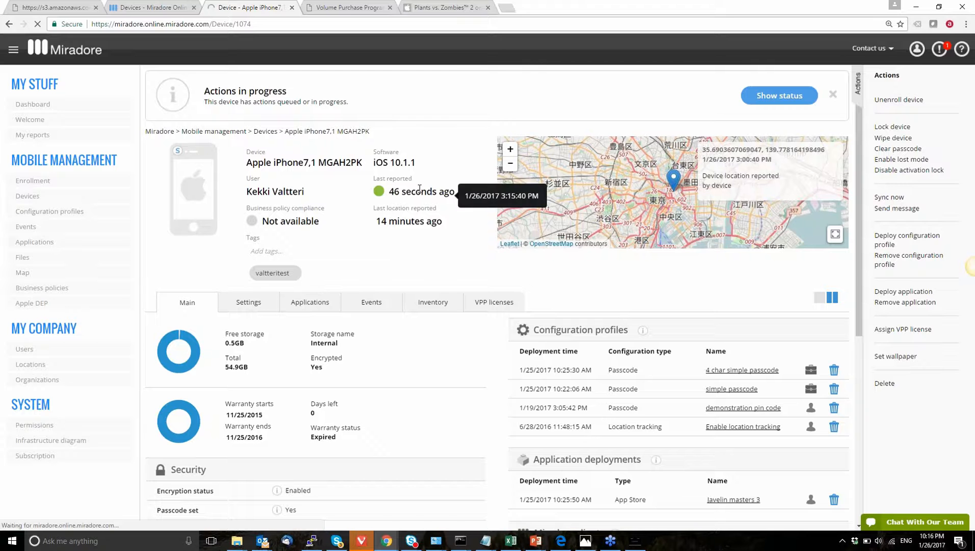
click(408, 248)
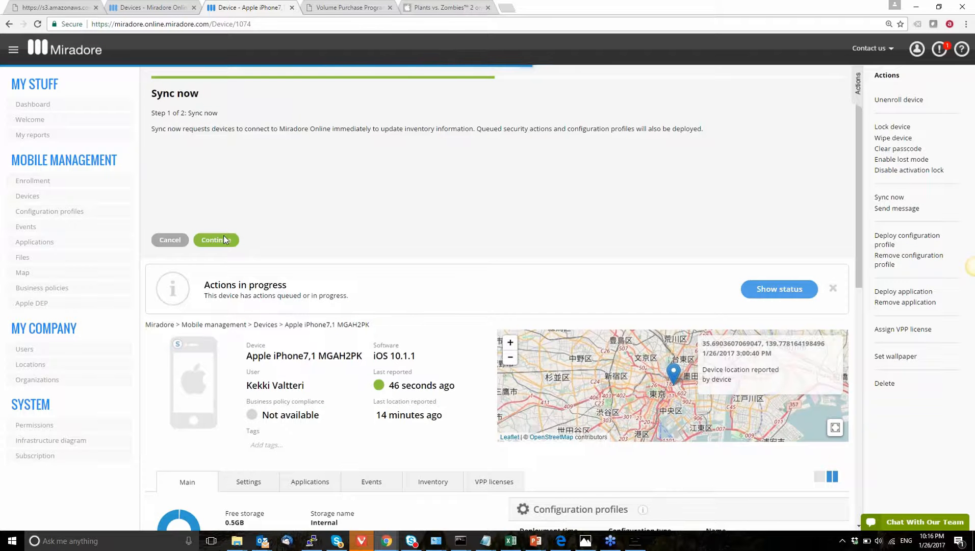
click(222, 239)
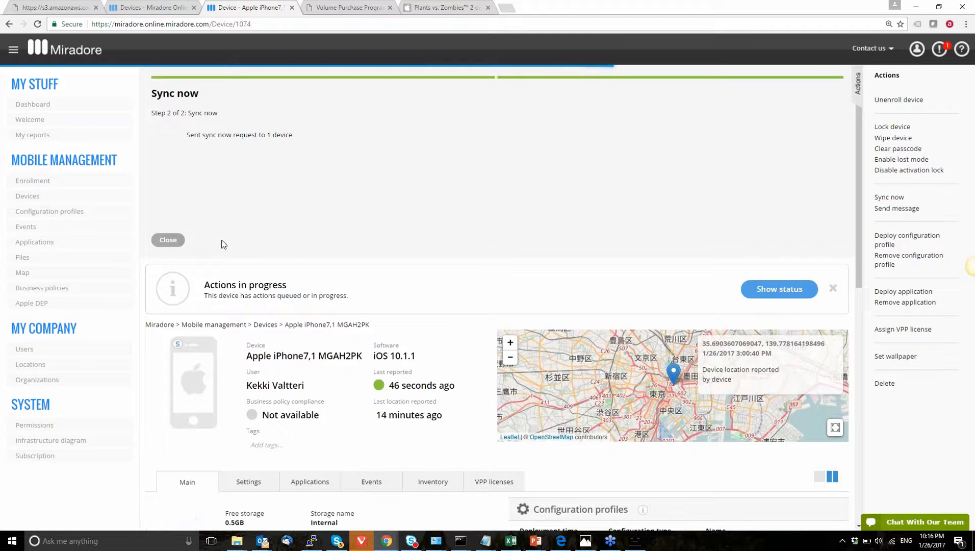
click(174, 242)
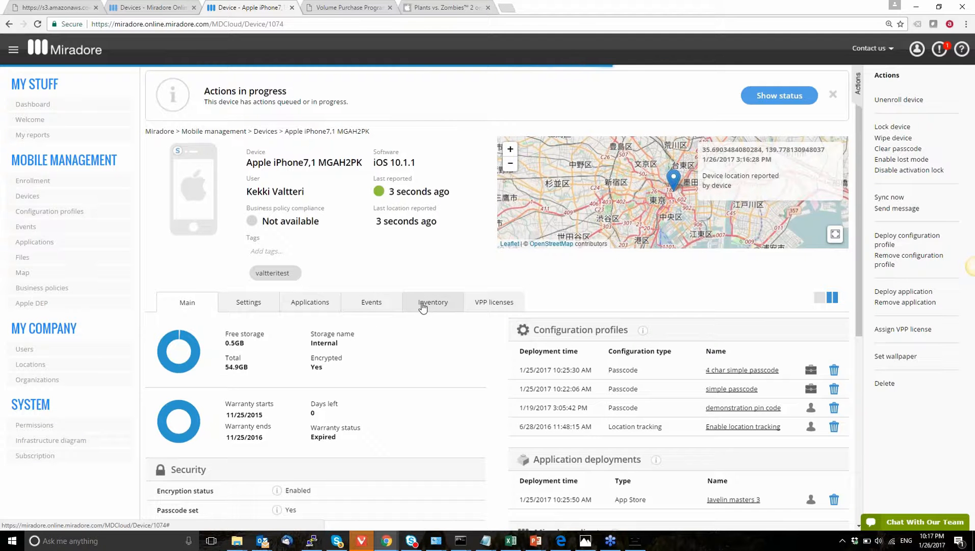
click(422, 304)
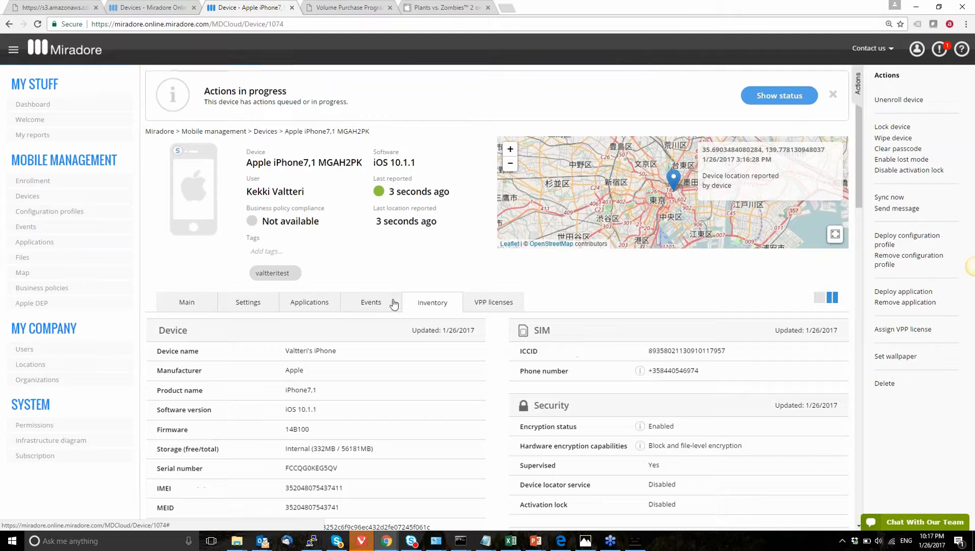